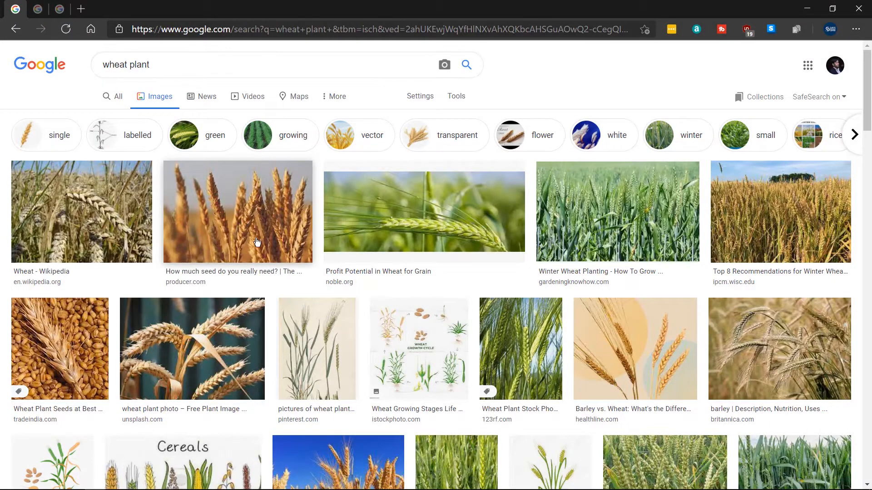
Examine the wheat plant image results, previewing botanical drawings, ear illustrations and the black grain icon for stem and grain shapes.
left_click(325, 358)
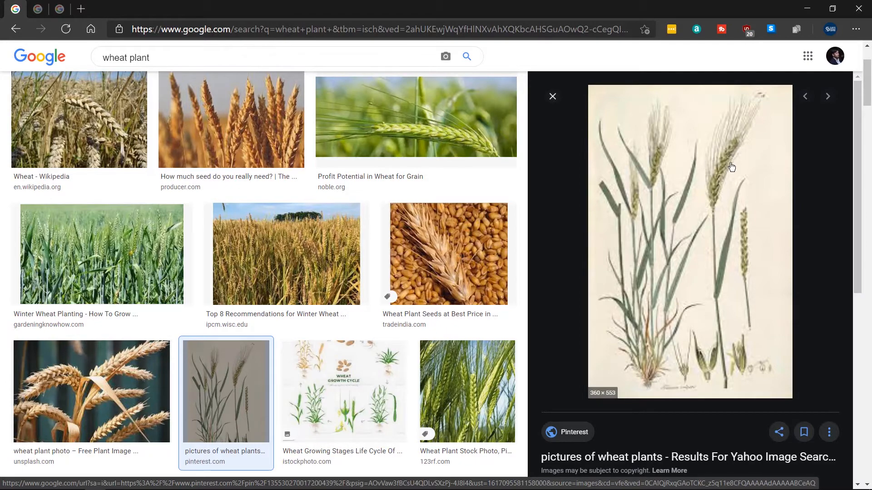
scroll(404, 334, "down", 3)
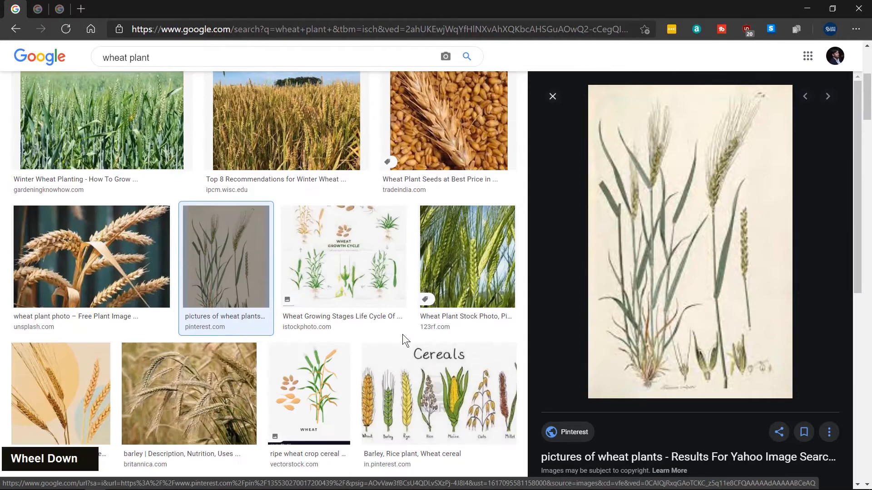
left_click(87, 399)
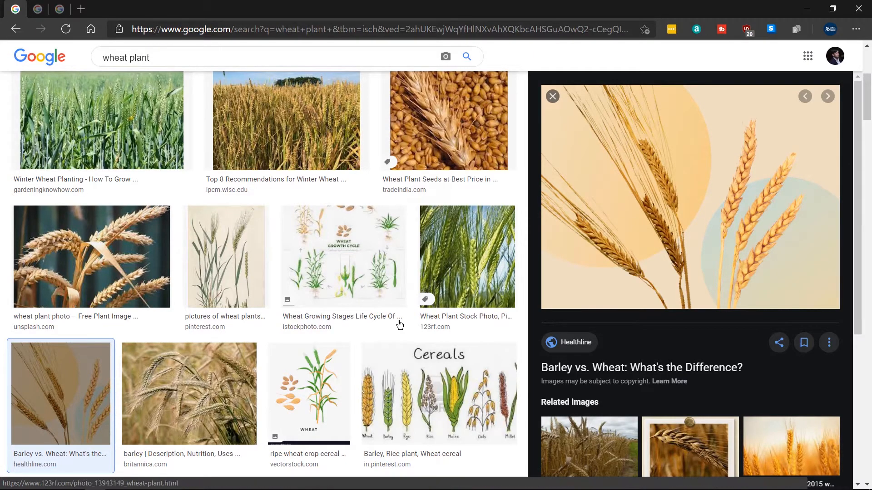
scroll(399, 325, "down", 9)
scroll(399, 326, "down", 7)
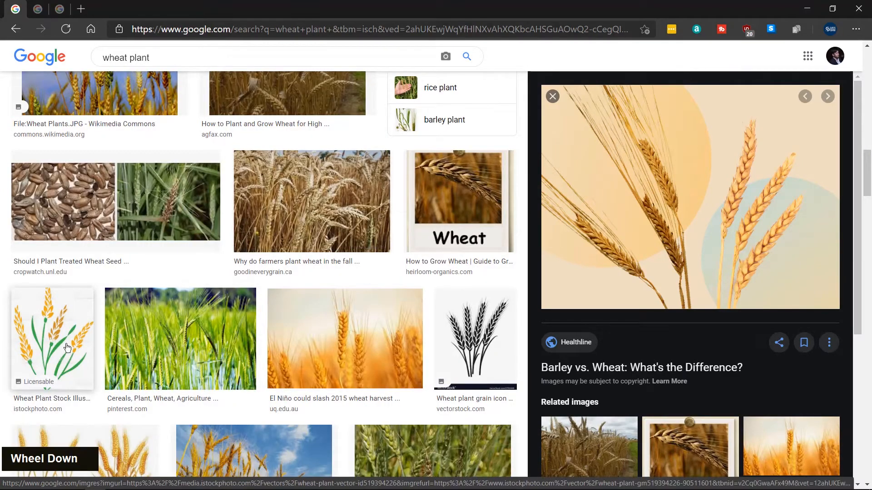
left_click(68, 336)
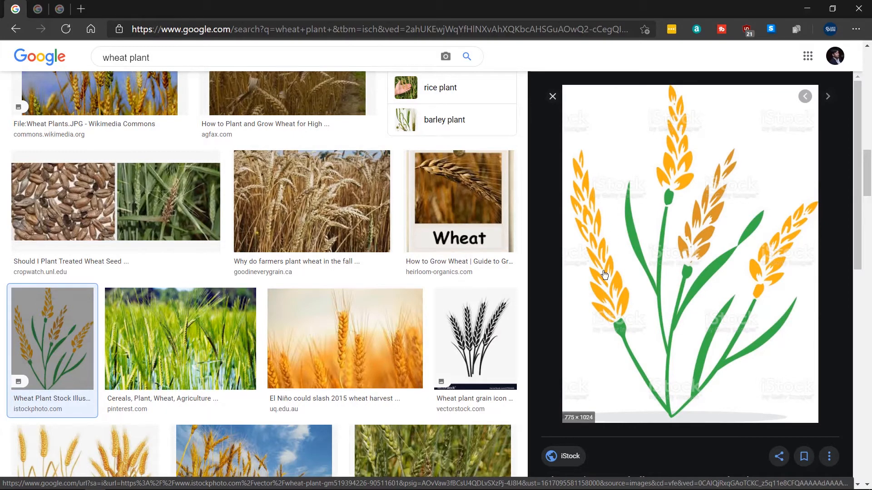
left_click(476, 336)
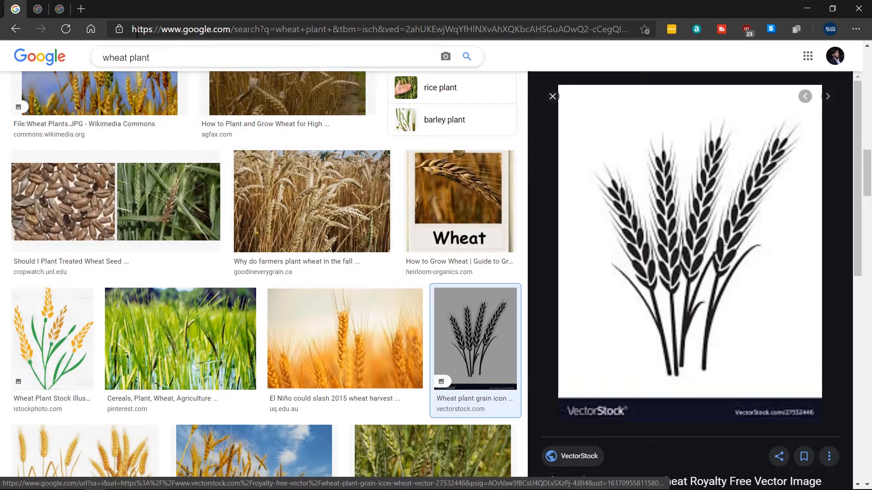
Examine the wreath vector shape image results, previewing the laurel, oval, olive and gold wreath designs.
left_click(38, 9)
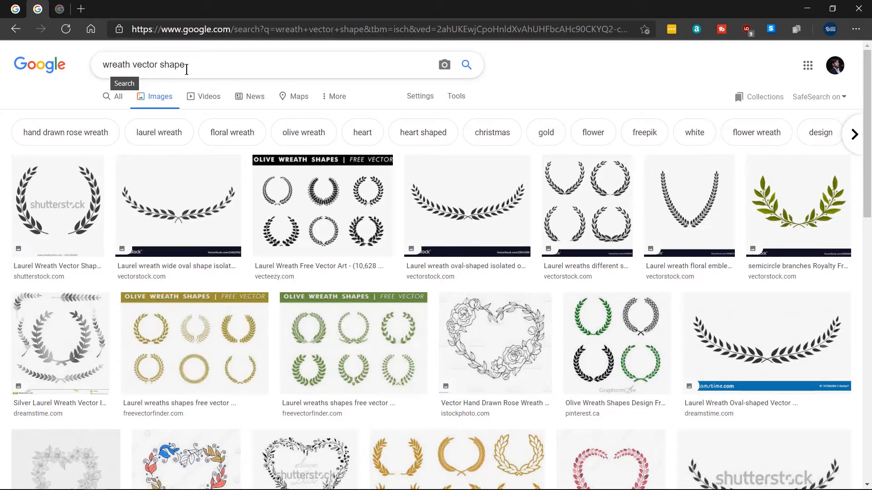
left_click(78, 209)
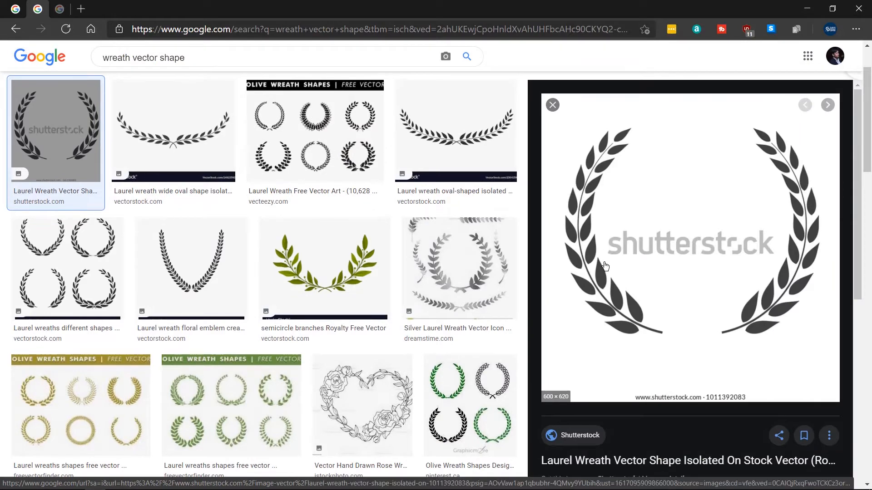
left_click(456, 144)
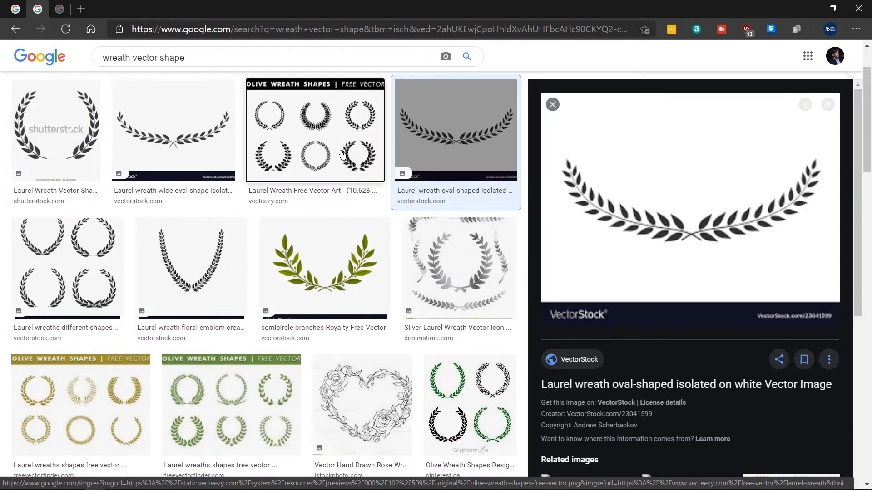
left_click(361, 166)
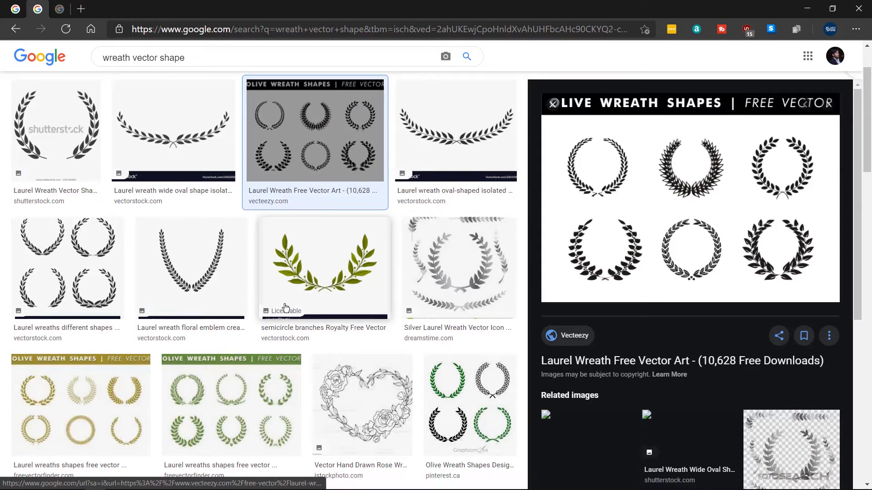
scroll(283, 306, "down", 7)
scroll(283, 306, "down", 1)
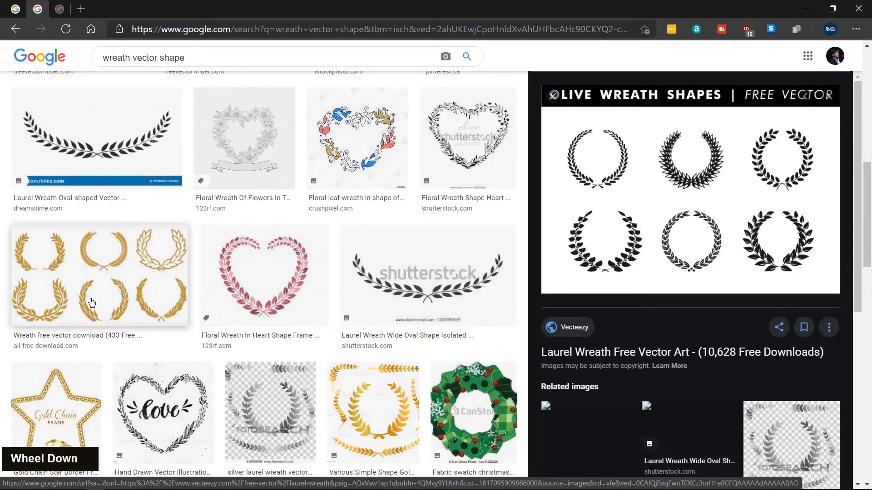
left_click(173, 299)
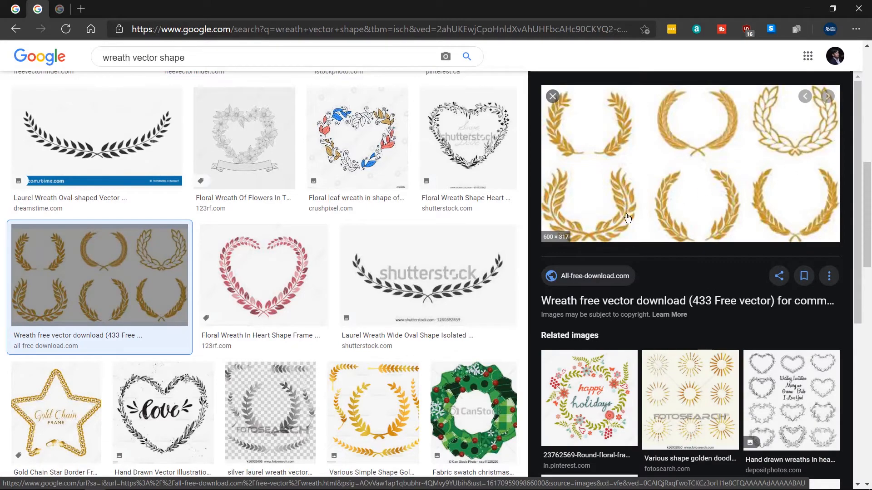
scroll(312, 301, "down", 1)
scroll(311, 301, "down", 1)
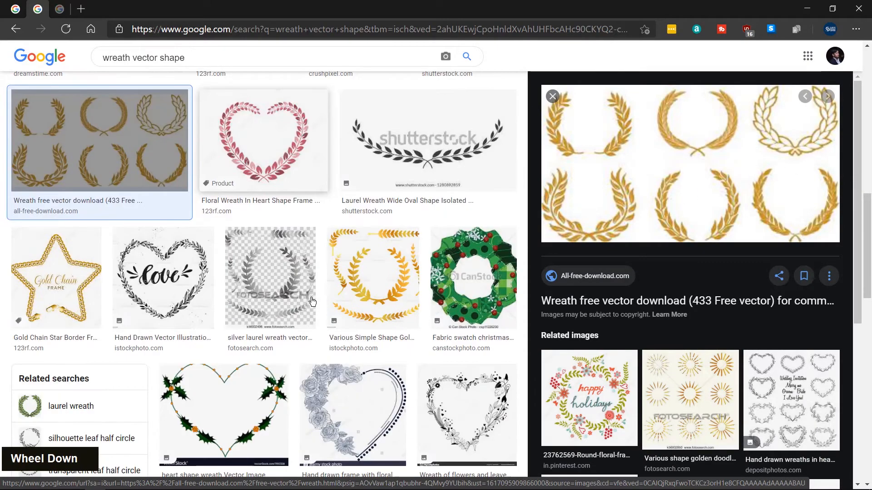
scroll(311, 298, "up", 3)
scroll(312, 299, "up", 1)
scroll(312, 298, "up", 5)
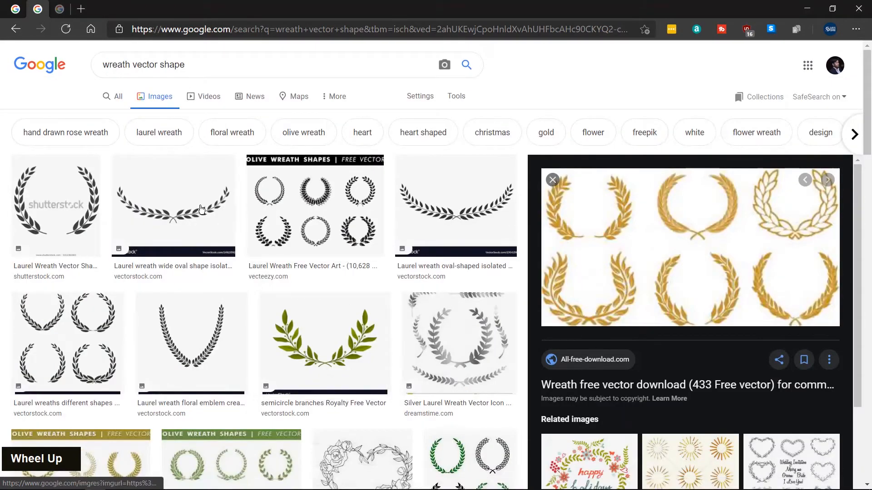
Examine the medal with wreath image results, previewing the red ribbon medals and the plain gold wreath medal.
left_click(60, 9)
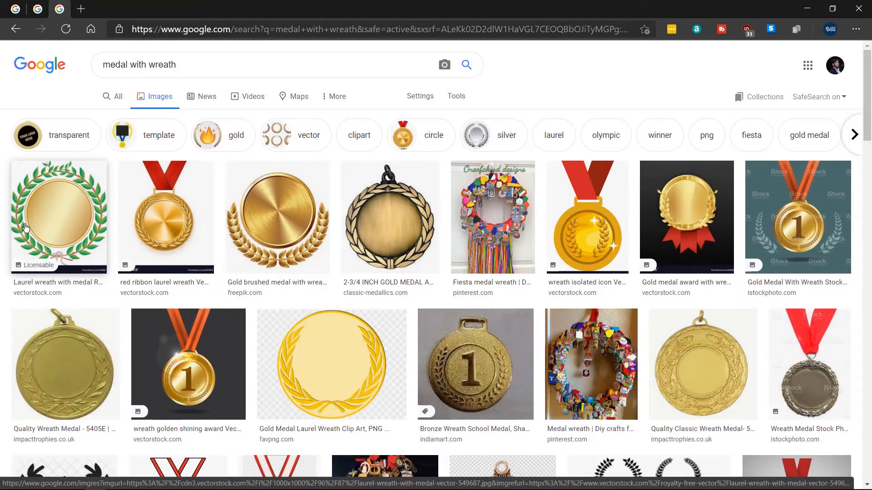
left_click(129, 217)
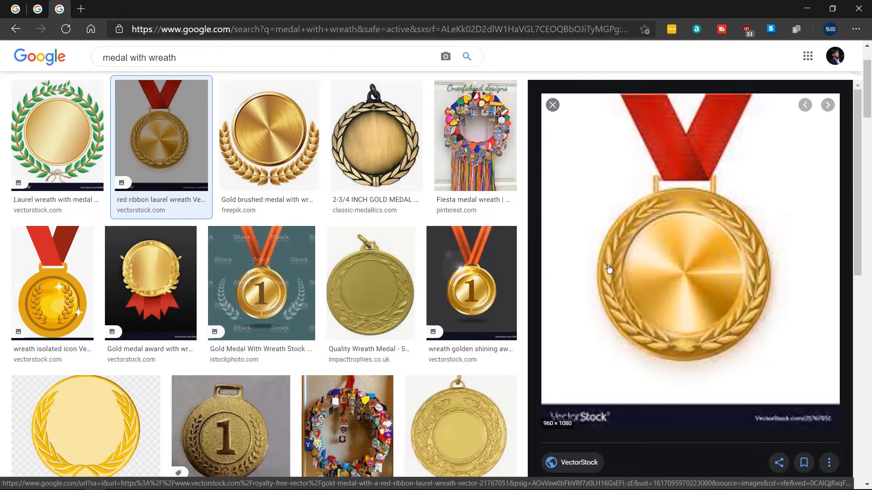
left_click(397, 299)
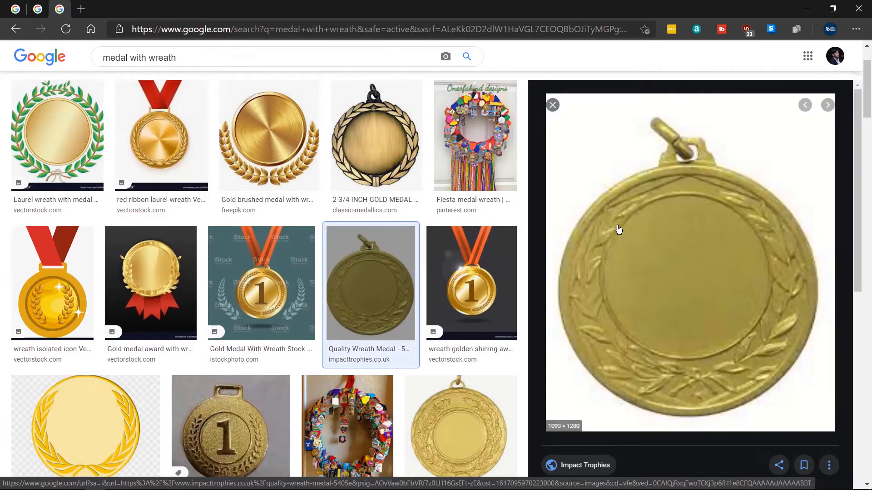
scroll(402, 326, "down", 6)
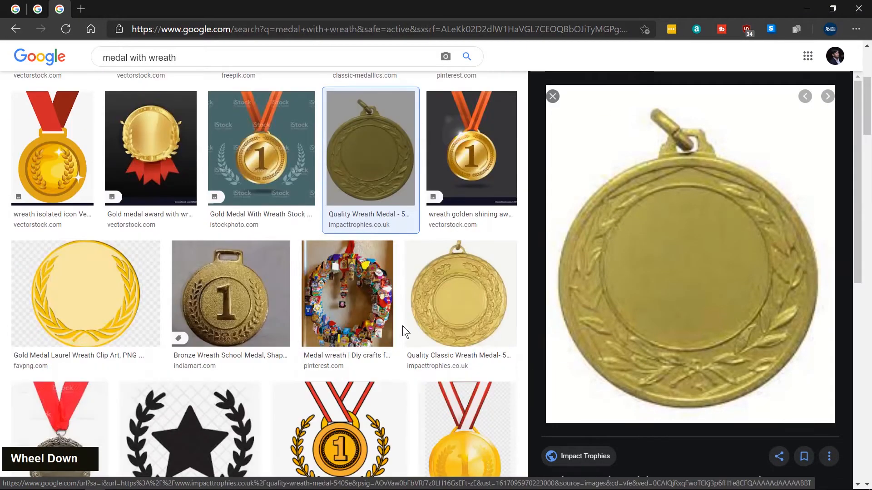
left_click(55, 333)
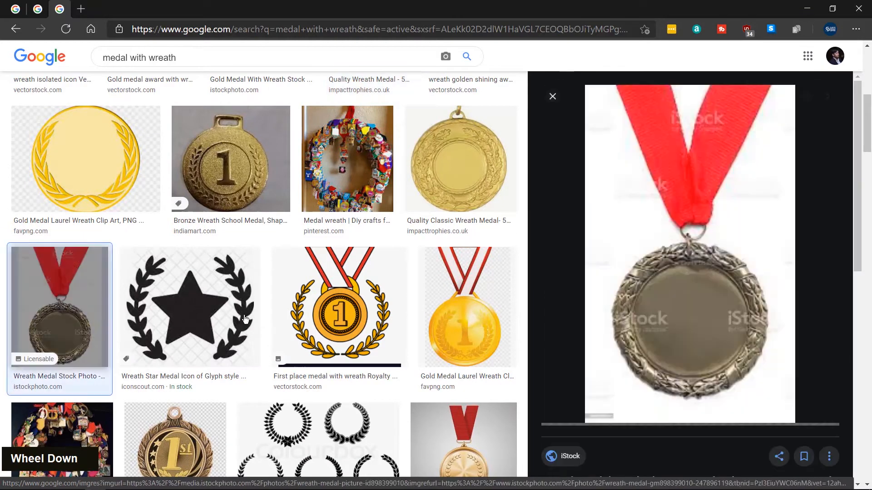
scroll(317, 323, "down", 1)
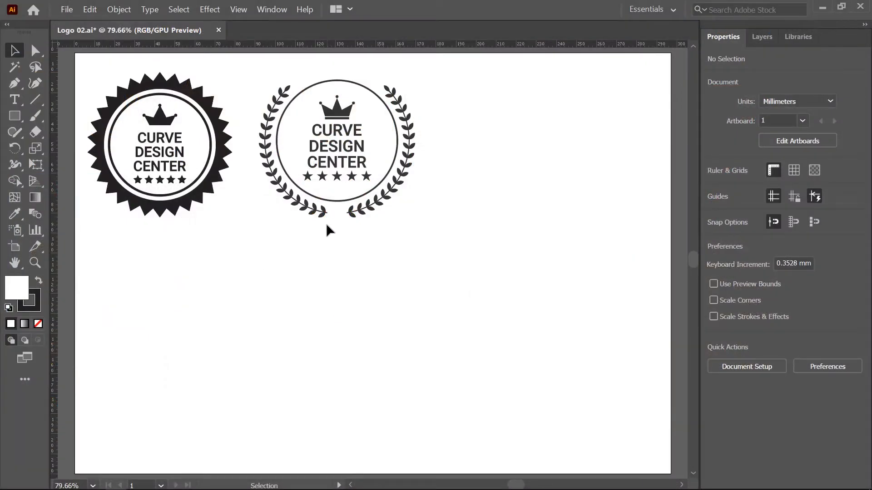
In Illustrator, draw a circle about 9.7 mm in diameter on the empty artboard area below the logos and remove its fill.
right_click(15, 118)
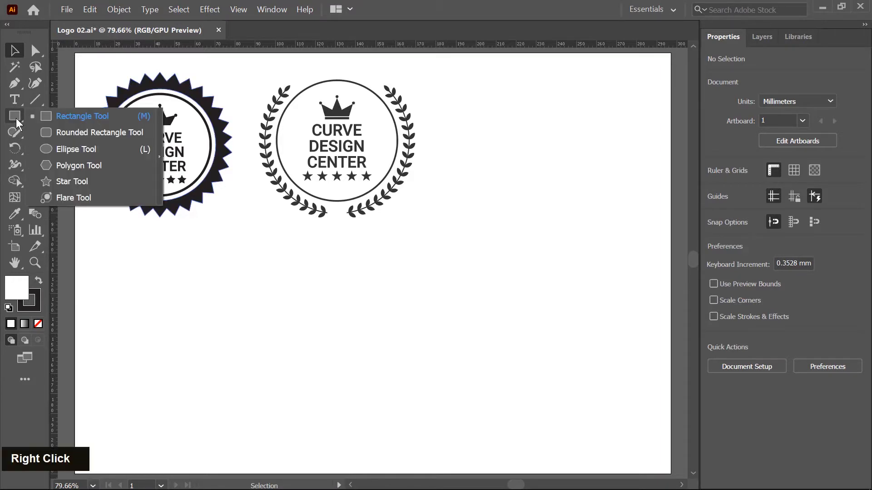
left_click(65, 148)
left_click_drag(226, 291, 245, 307)
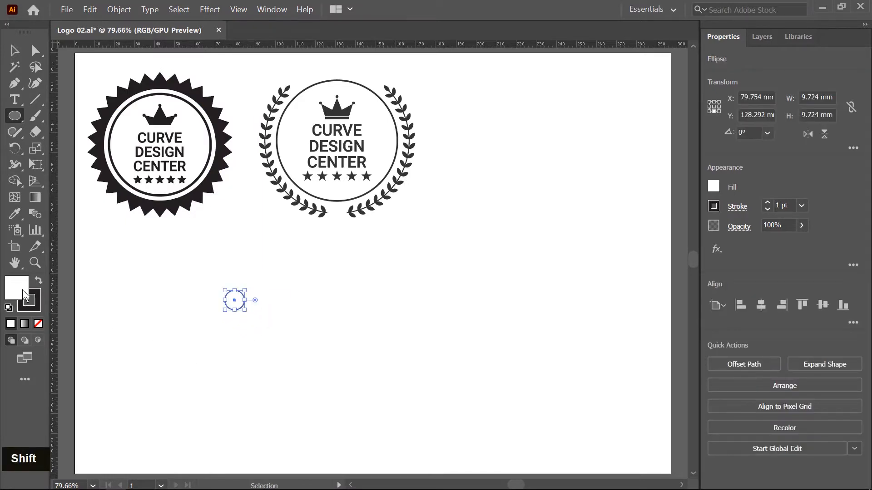
left_click(39, 323)
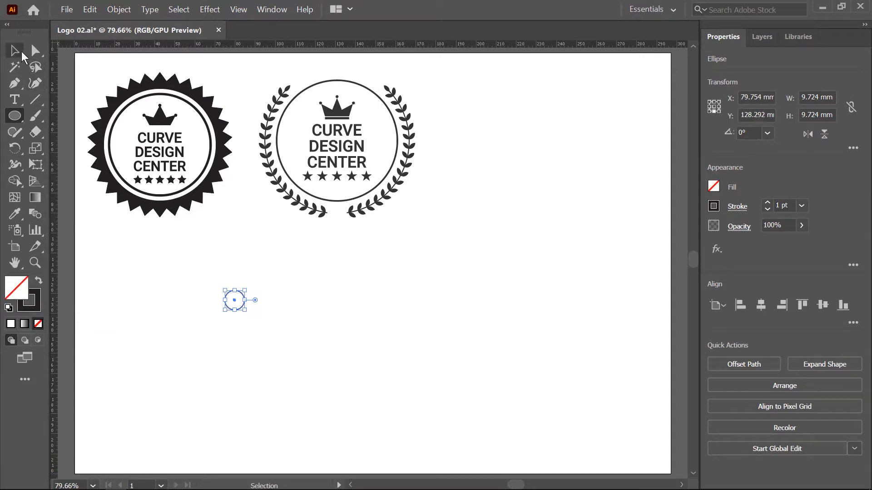
Duplicate the circle horizontally to the right so the two circles overlap, spanning about 15.1 mm together.
left_click(17, 53)
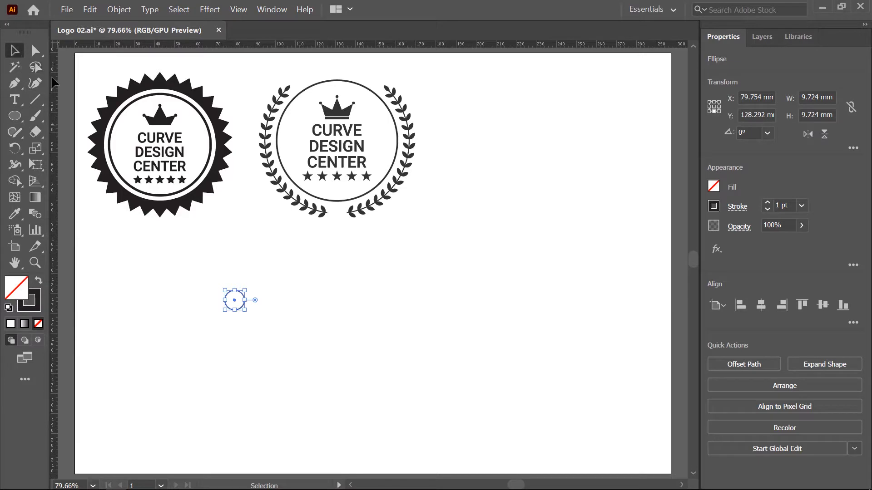
scroll(232, 298, "up", 3, "alt")
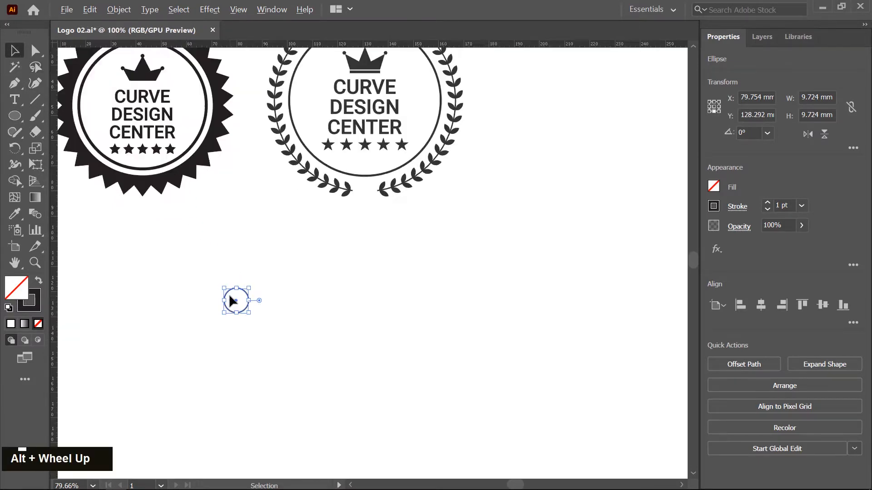
scroll(229, 298, "up", 2, "alt")
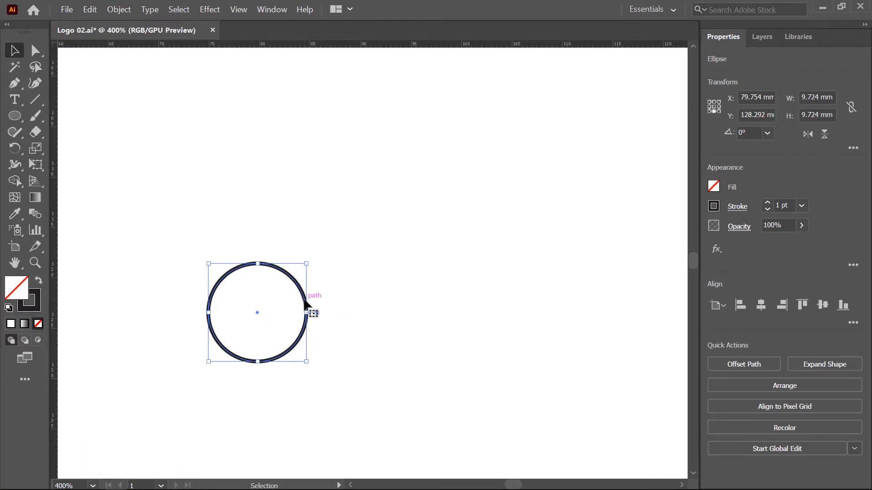
key("alt")
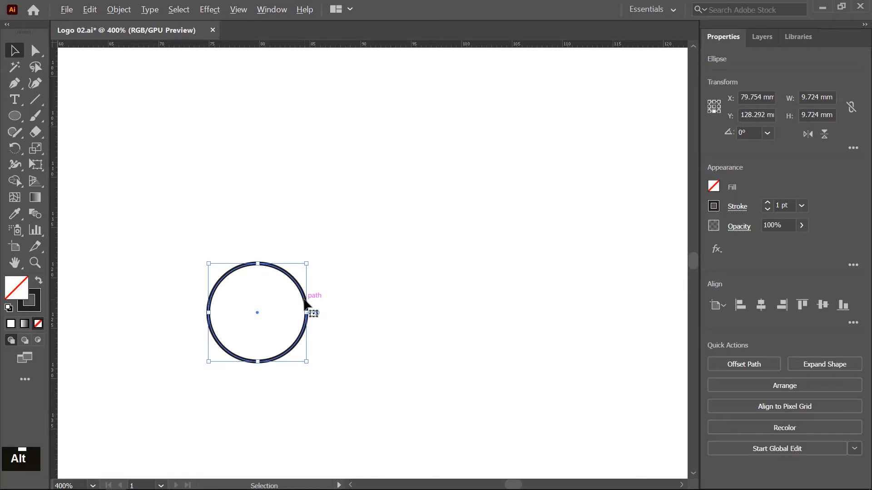
left_click_drag(306, 302, 362, 306)
key("shift")
left_click(287, 345)
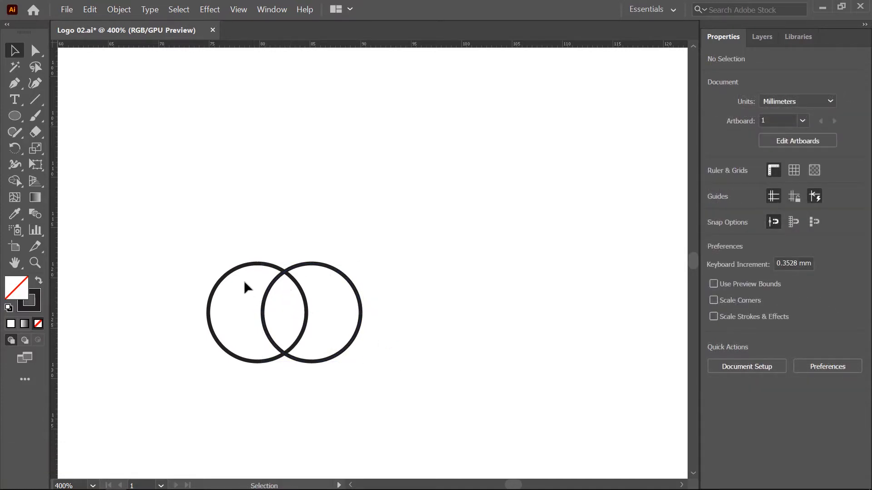
Intersect the two overlapping circles with Pathfinder so only their shared leaf shape is kept.
left_click_drag(196, 250, 350, 306)
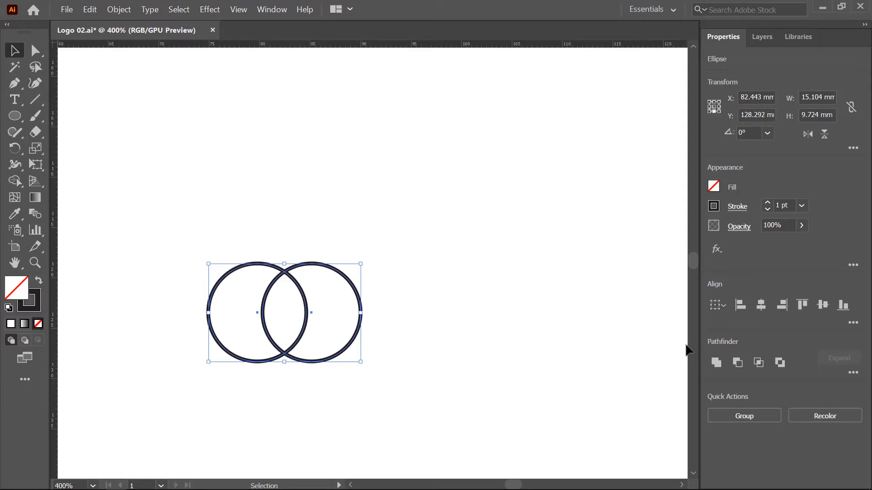
left_click(269, 10)
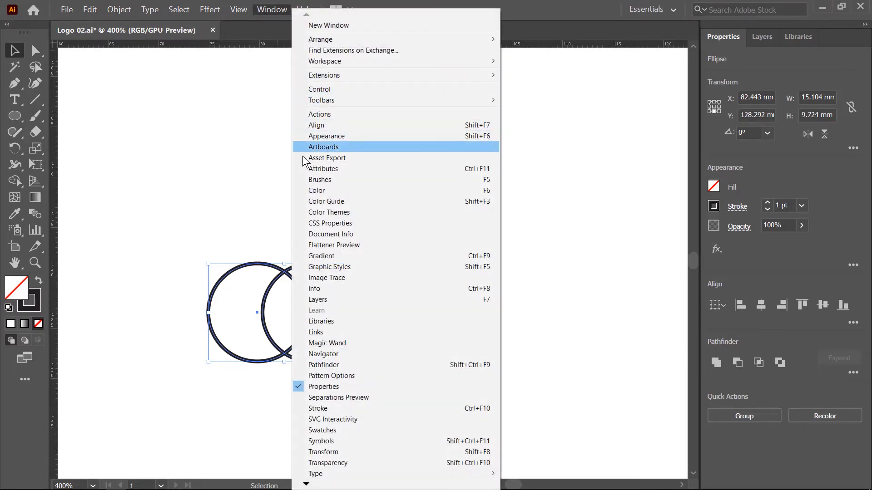
left_click(332, 365)
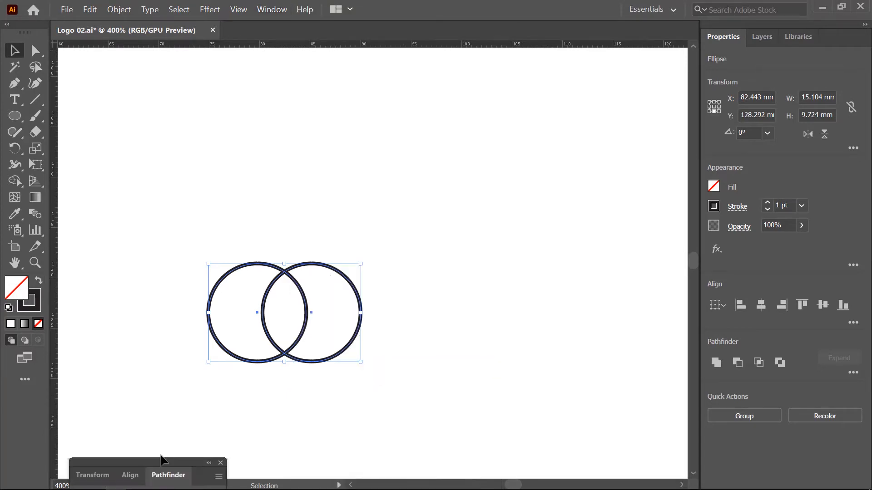
left_click_drag(161, 460, 550, 176)
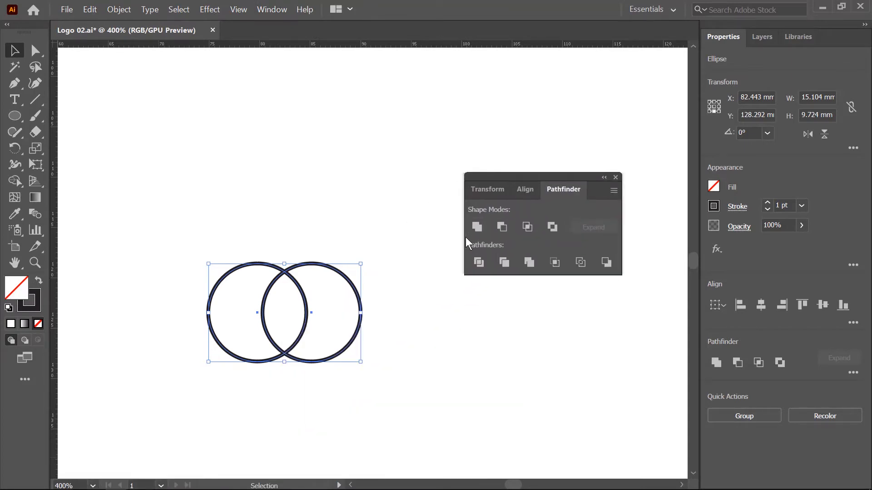
left_click(527, 228)
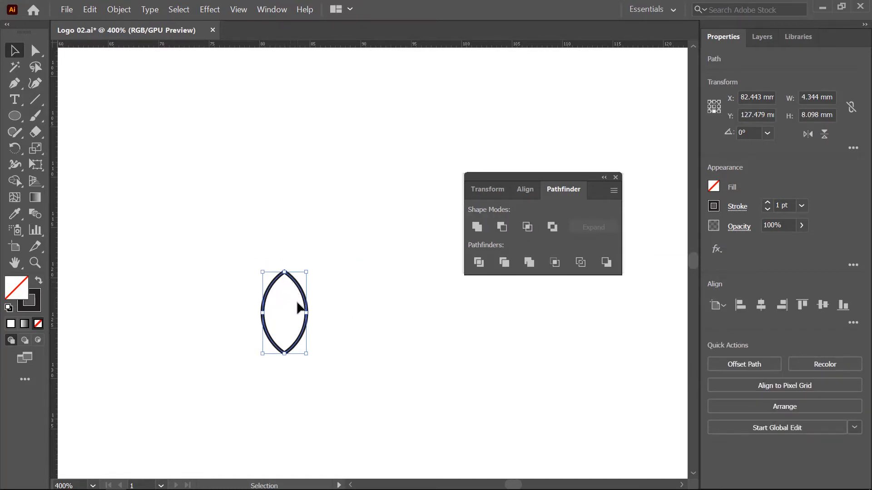
Swap the leaf's fill and stroke so it has a solid black fill and no stroke, and dismiss the Pathfinder options.
left_click(38, 283)
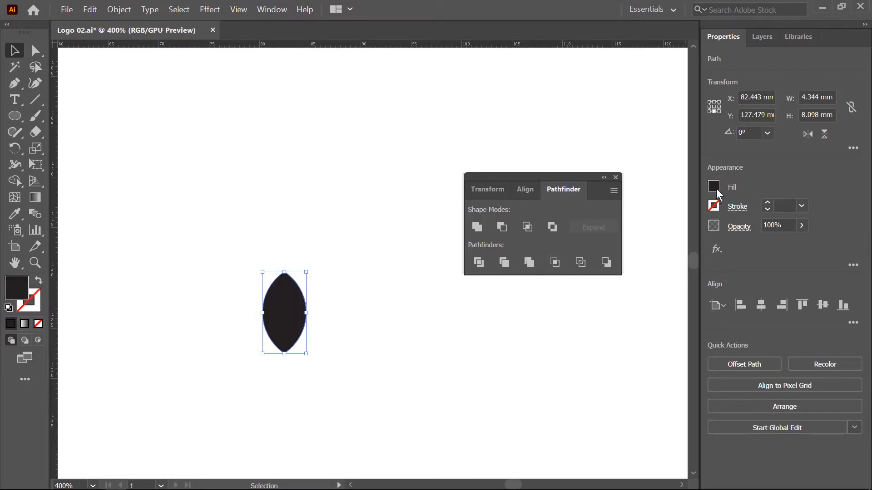
left_click(616, 177)
scroll(627, 359, "down", 1)
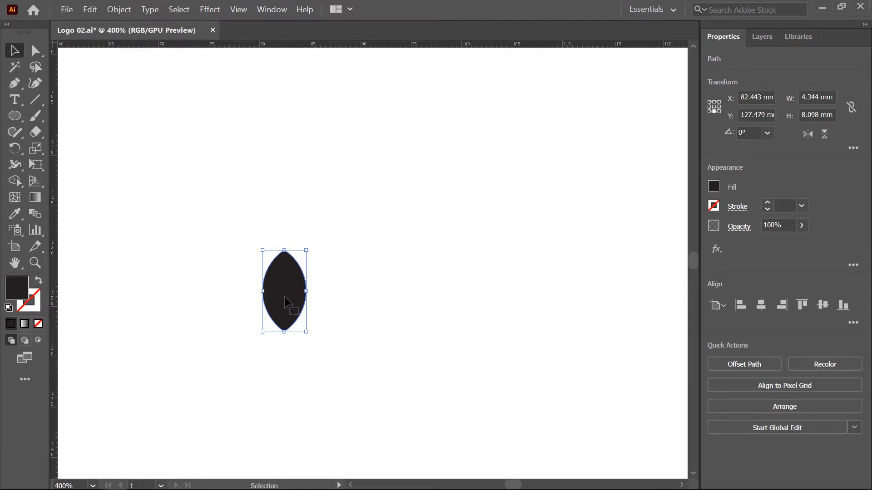
Duplicate the upright leaf to its right and rotate the copy 45°.
left_click_drag(285, 302, 431, 303)
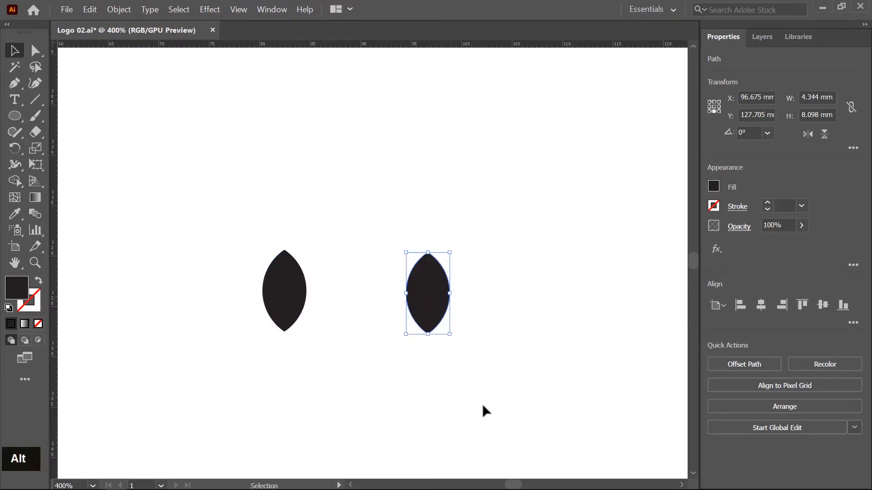
left_click(758, 132)
type("45")
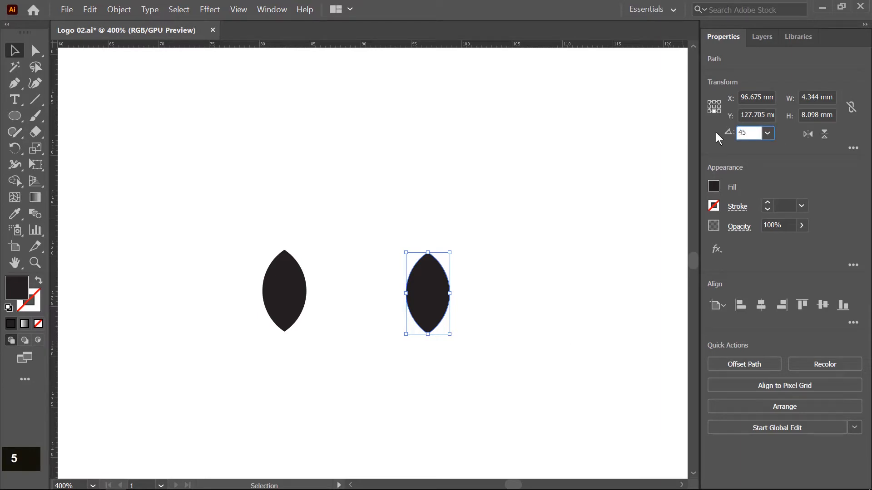
key("Return")
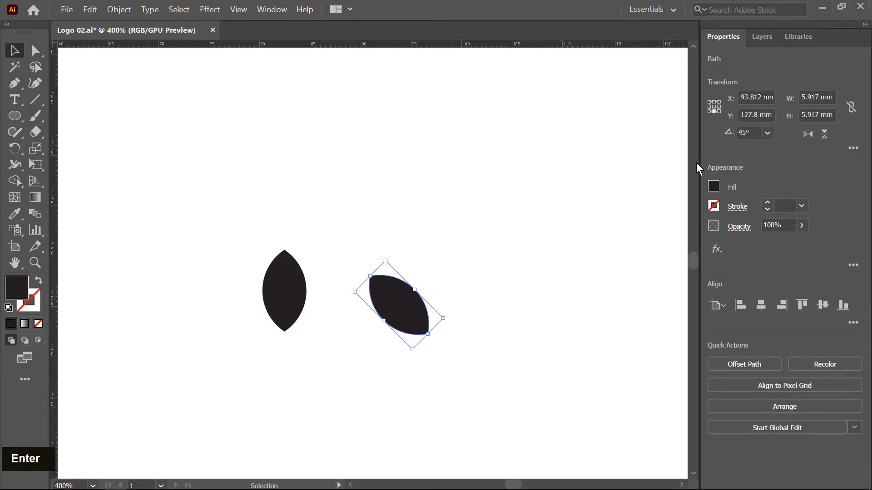
Make a horizontally flipped copy of the angled leaf close beside it in a V shape, and unite the two leaves with Pathfinder.
left_click_drag(398, 305, 478, 307)
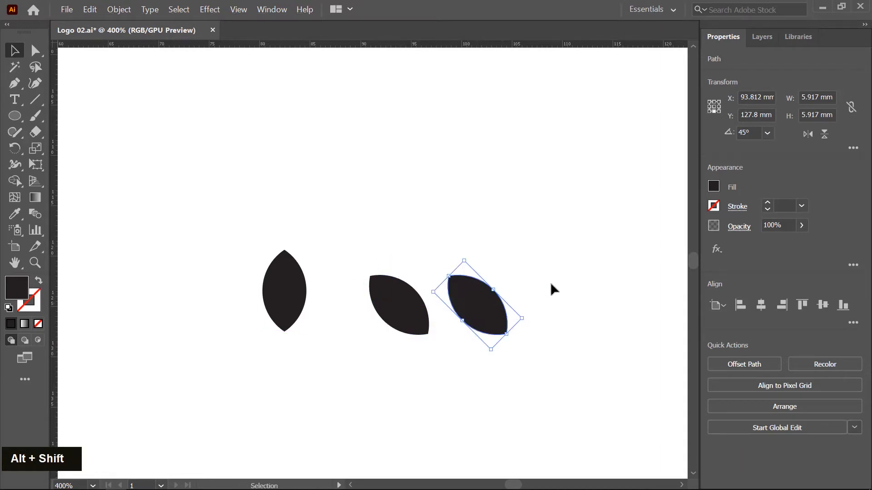
left_click(813, 135)
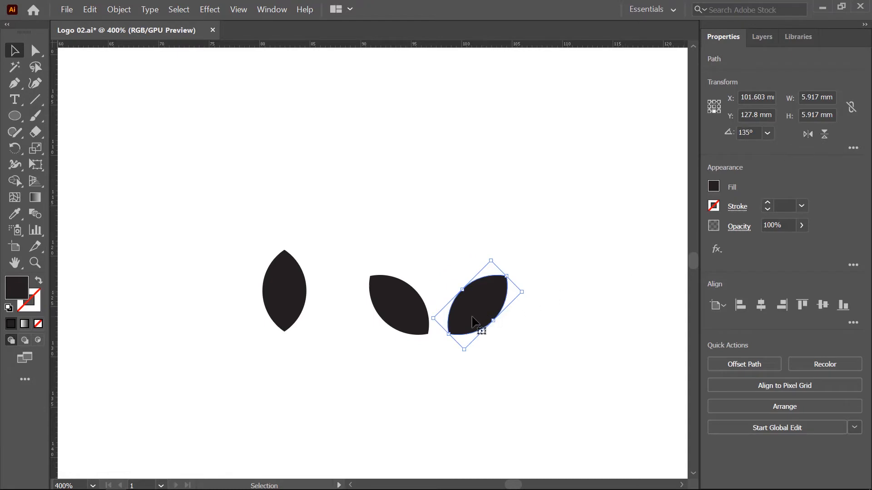
left_click_drag(472, 323, 463, 322)
left_click_drag(461, 322, 445, 322)
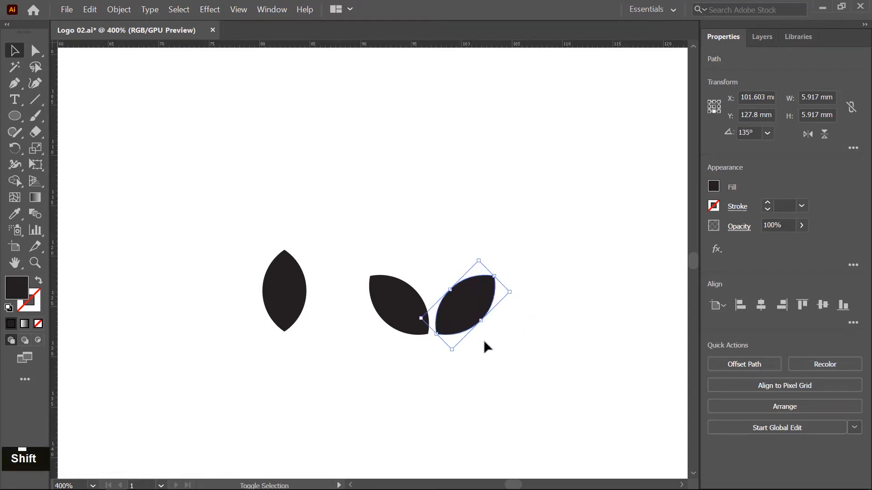
left_click_drag(525, 377, 371, 306)
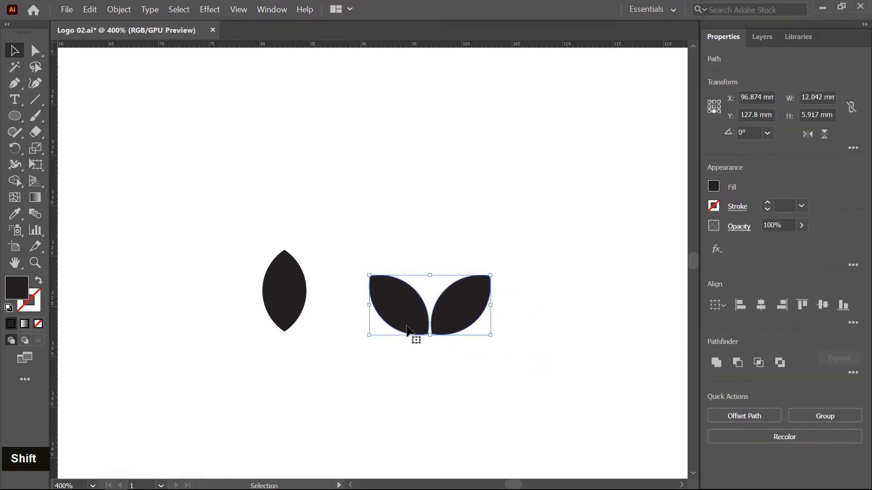
left_click(715, 361)
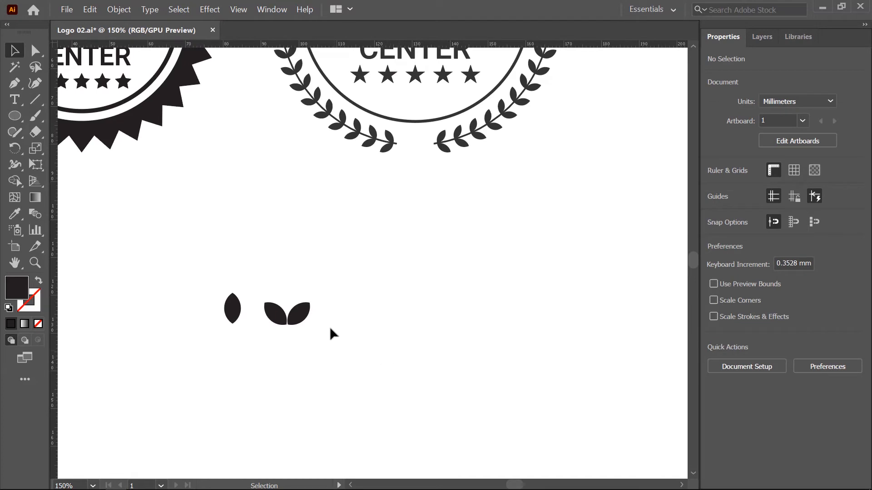
Try stacking five copies of the leaf pair straight upward at equal spacing by repeating the duplication.
left_click(299, 326)
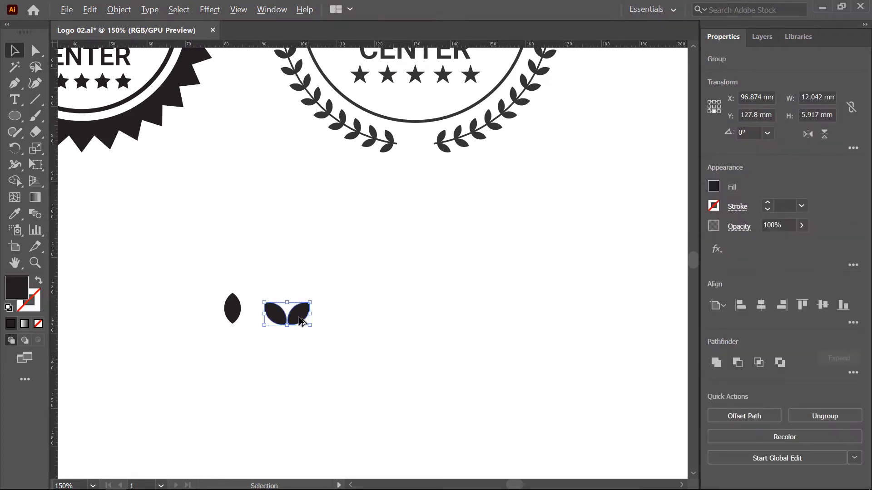
left_click_drag(301, 313, 298, 282)
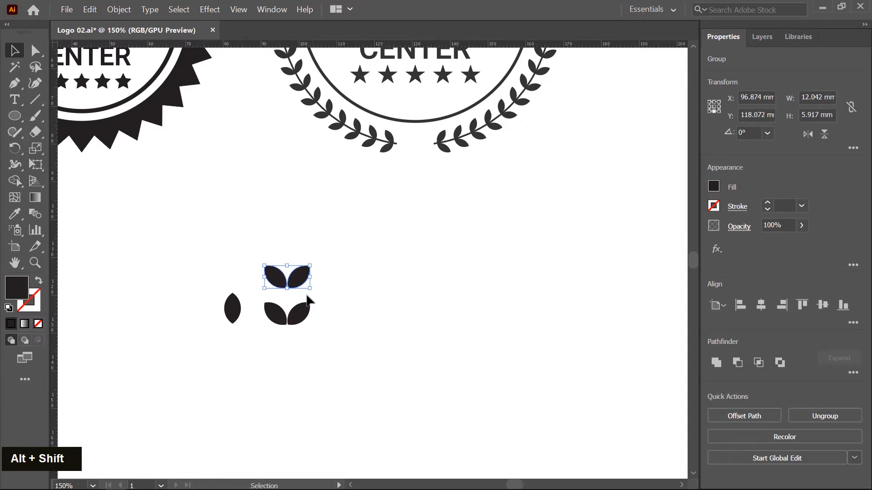
key("ctrl")
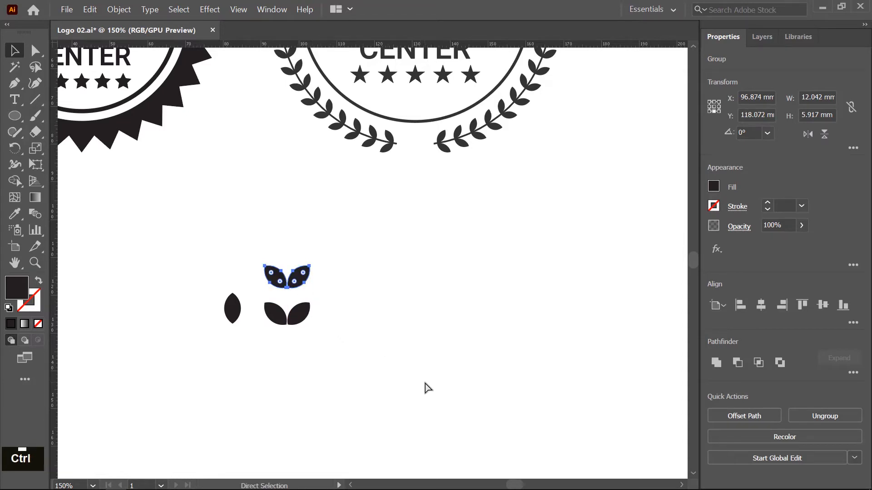
key("ctrl+d")
key("ctrl+d")
key("ctrl+d")
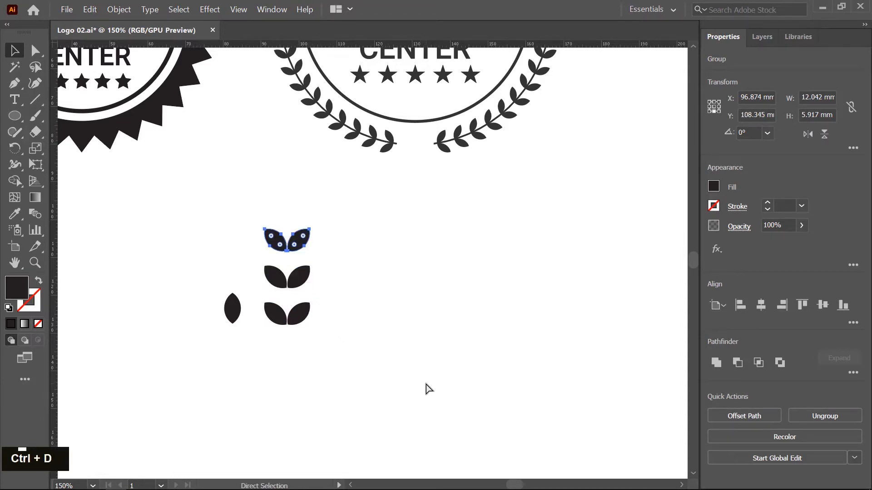
key("ctrl+d")
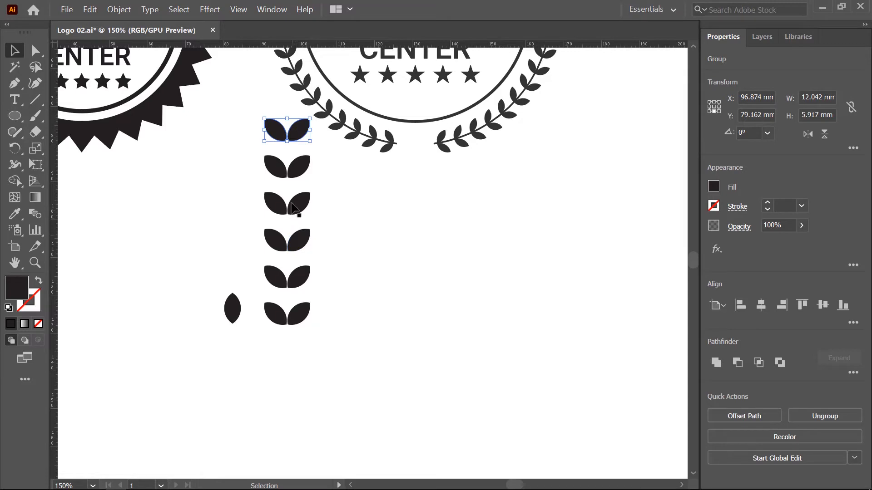
scroll(434, 284, "up", 2)
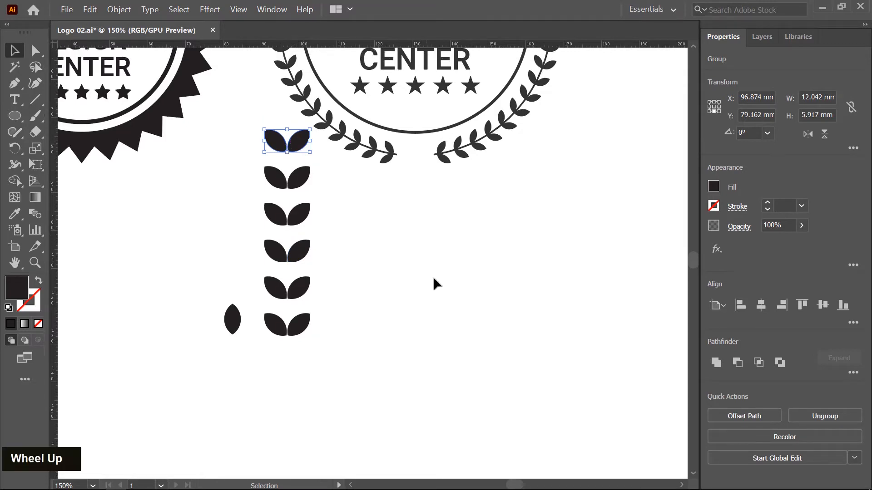
scroll(448, 311, "up", 3)
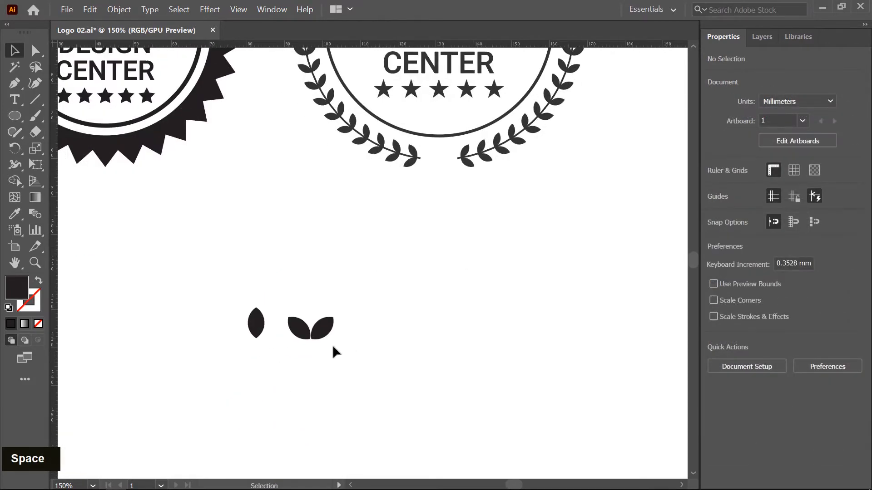
Rotate the V-shaped leaf pair 90° clockwise so that its leaves open to the right.
scroll(300, 346, "up", 3)
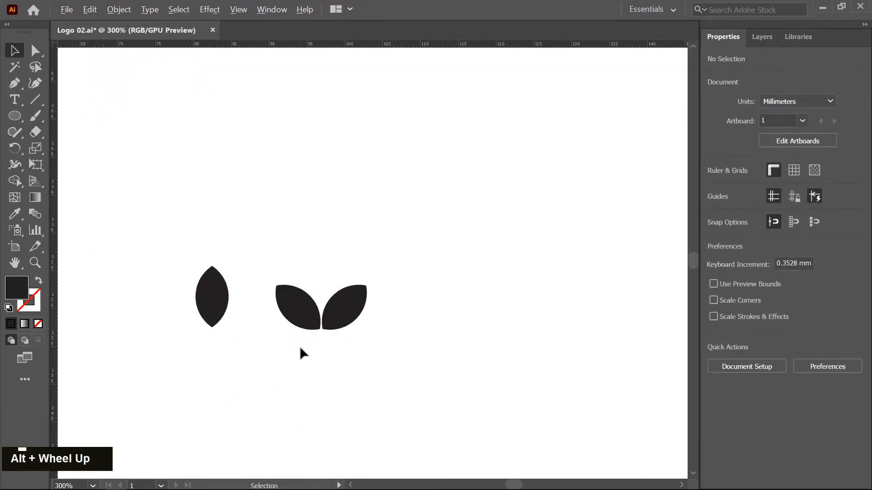
left_click(301, 300)
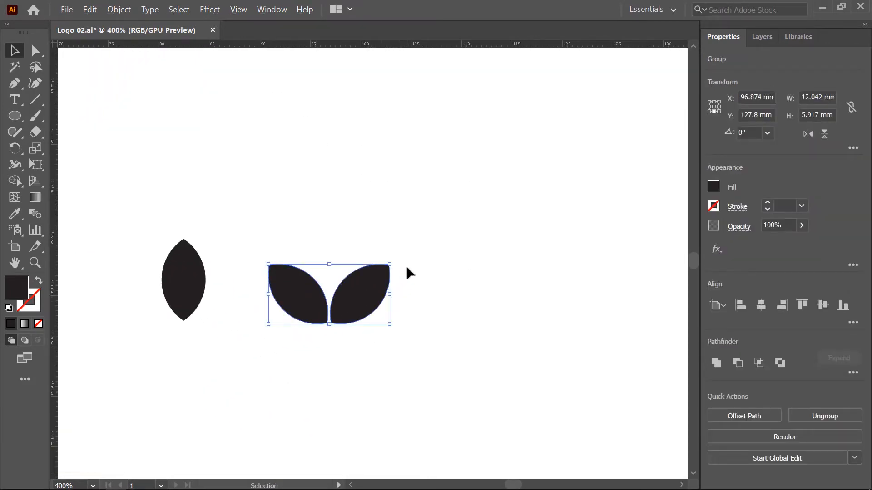
key("shift")
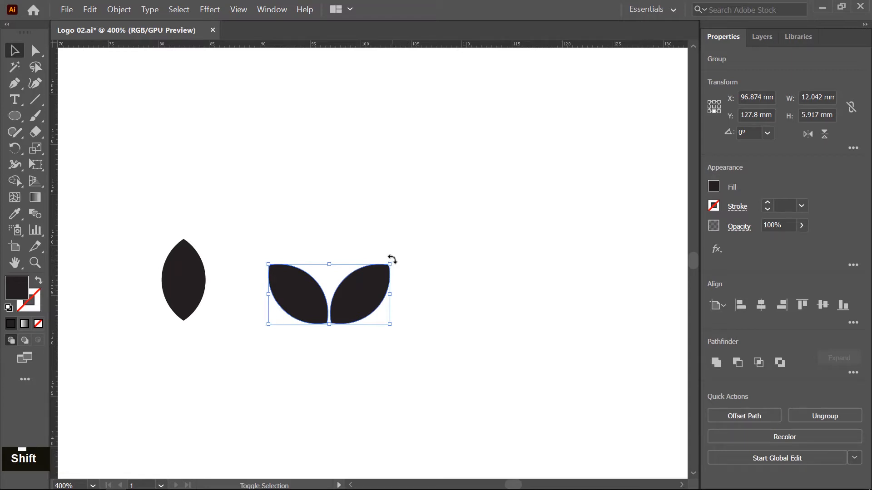
left_click(391, 259, "shift")
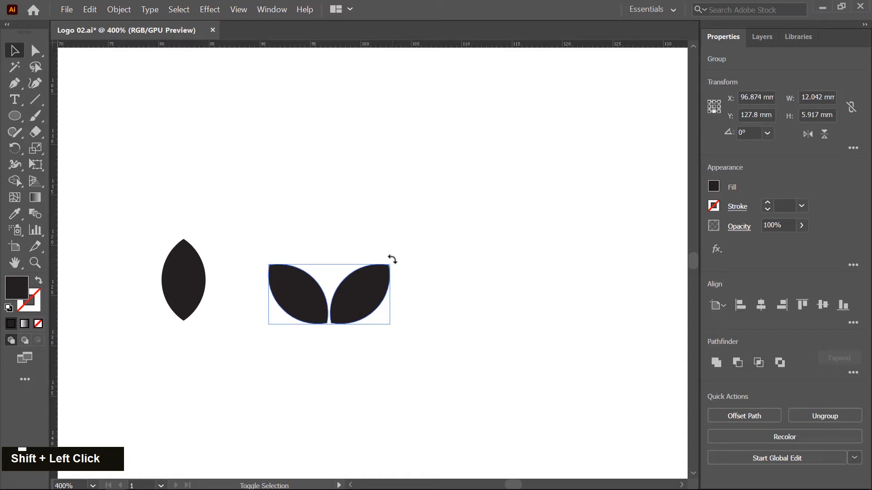
left_click_drag(401, 277, 374, 347)
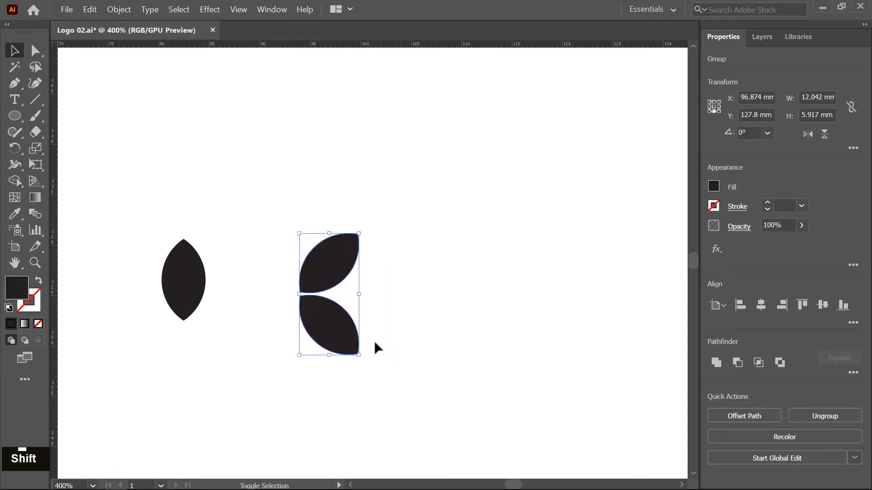
Start a new Pattern Brush from the rotated leaf pair.
scroll(291, 351, "down", 3)
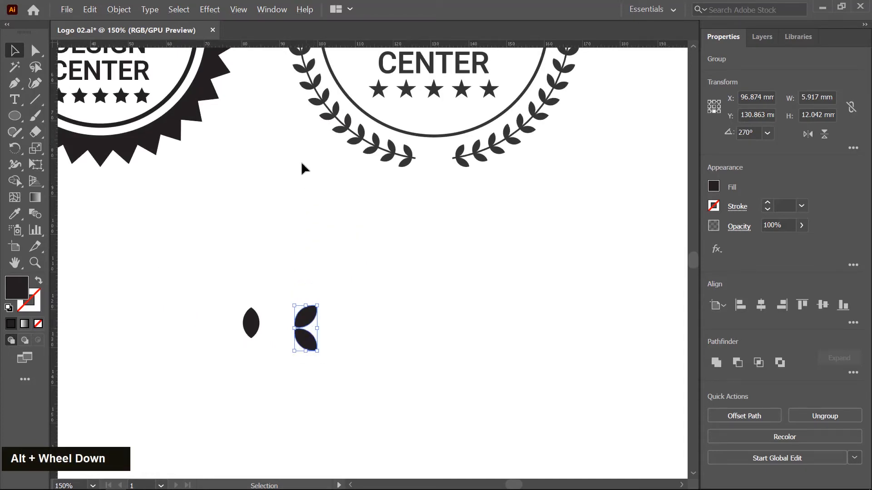
left_click(267, 11)
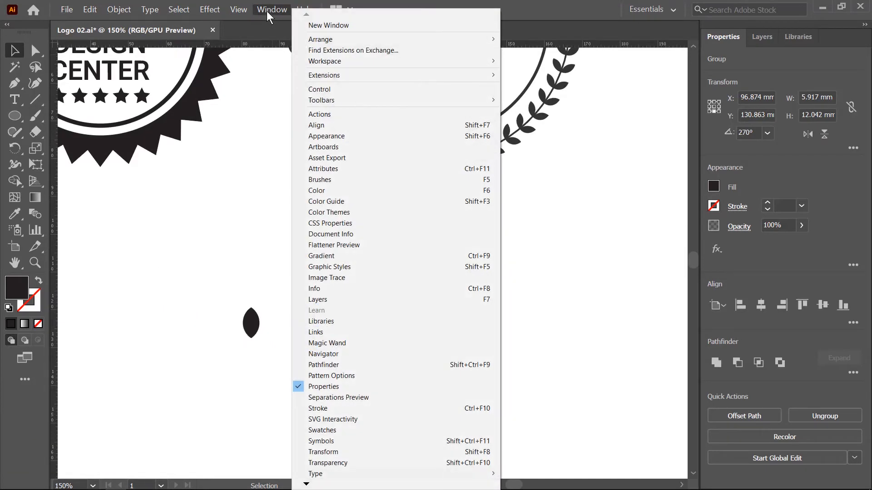
left_click(316, 179)
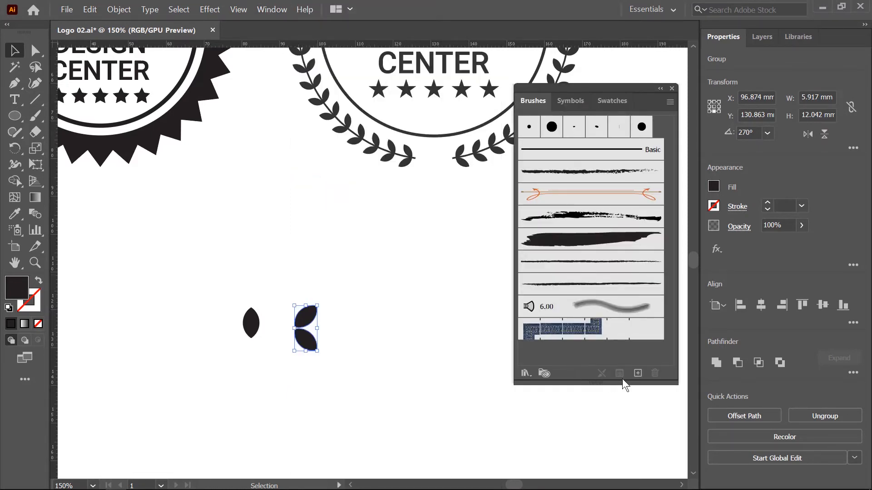
left_click(634, 375)
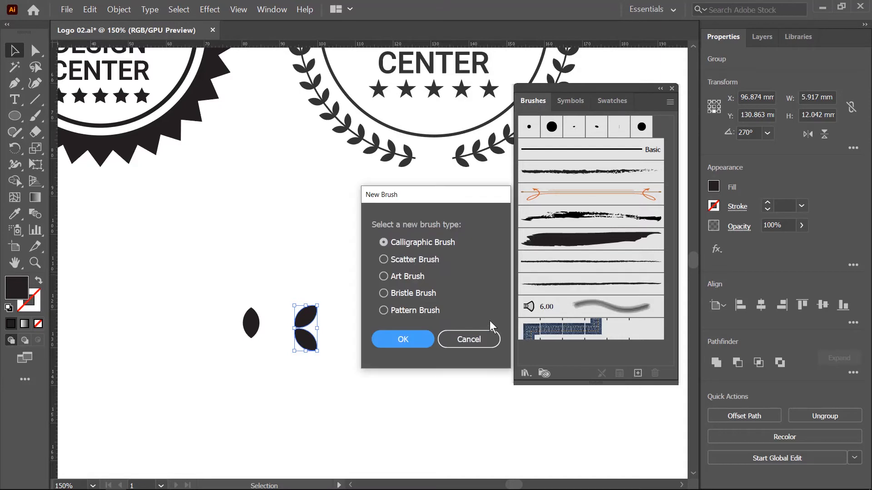
left_click(396, 312)
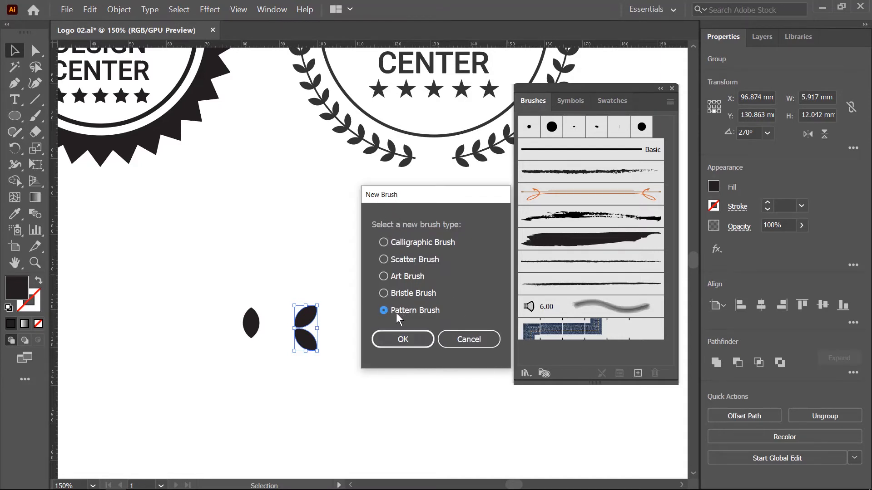
left_click(397, 339)
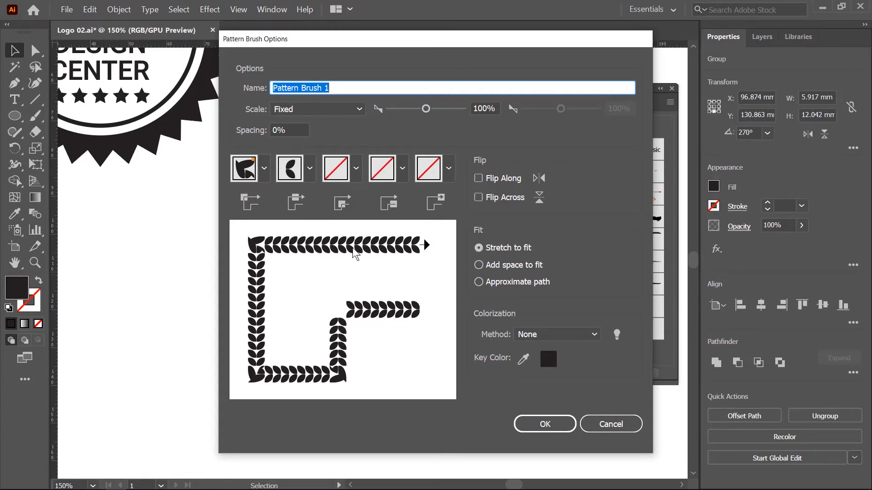
Set the pattern brush's spacing to 27% and create the brush with the other options at their defaults.
left_click(287, 130)
scroll(288, 130, "up", 13)
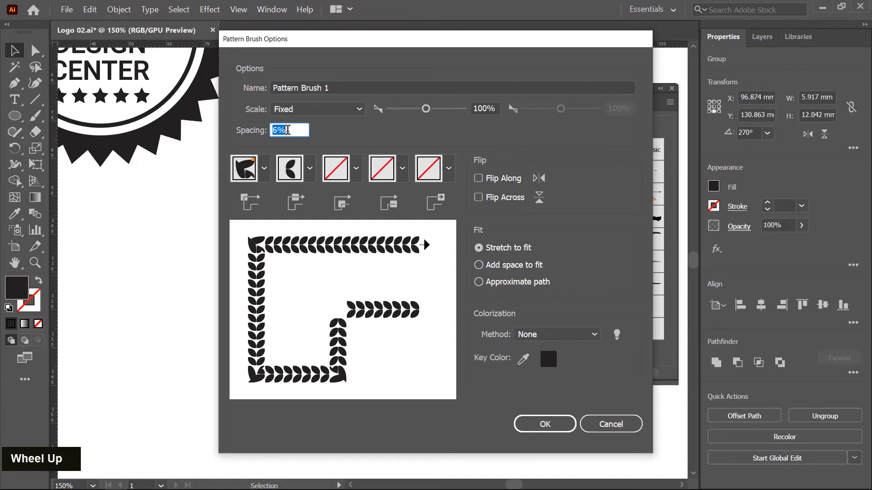
scroll(288, 130, "up", 13)
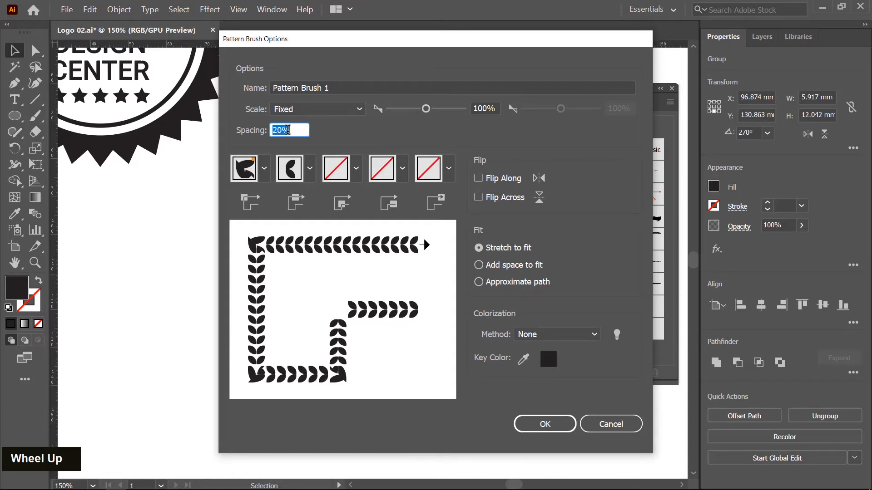
scroll(288, 130, "up", 1)
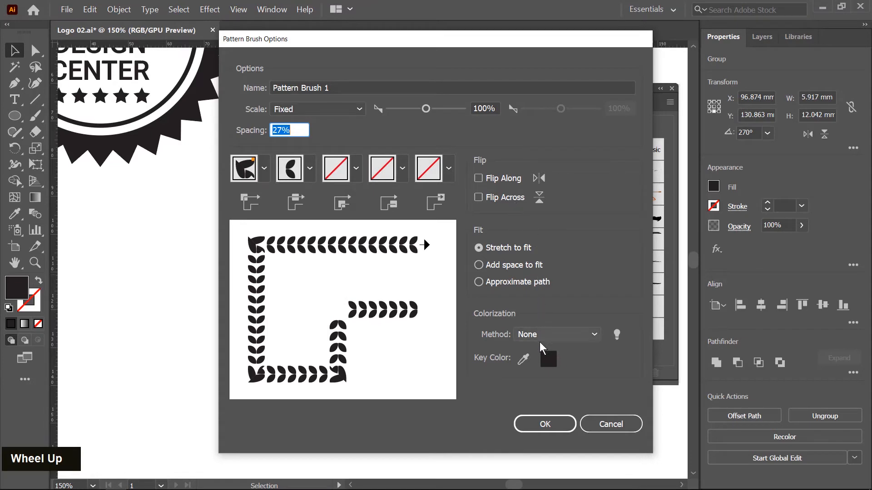
left_click(544, 426)
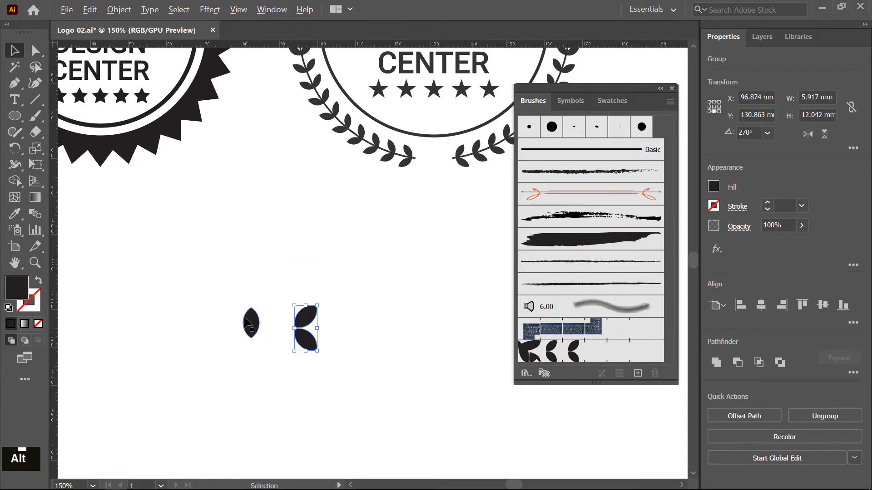
Draw a freehand curve about 108 × 135 mm with the Pencil tool on the empty artboard area and apply the leaf pattern brush to it.
scroll(259, 288, "down", 3, "alt")
key("space")
left_click_drag(389, 311, 348, 246)
scroll(313, 245, "up", 1, "alt")
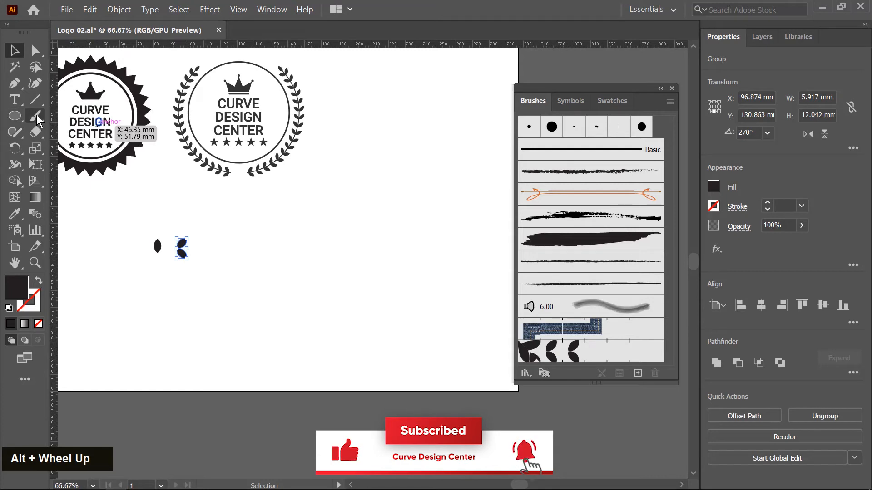
right_click(14, 136)
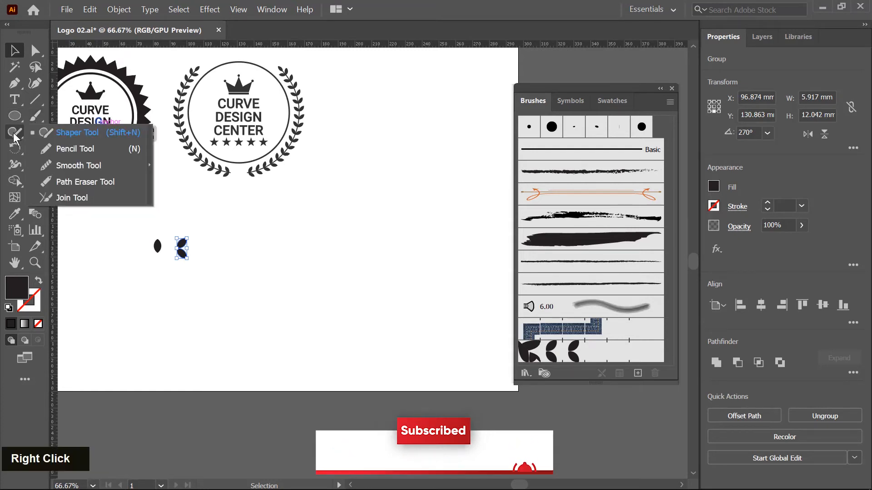
left_click(75, 149)
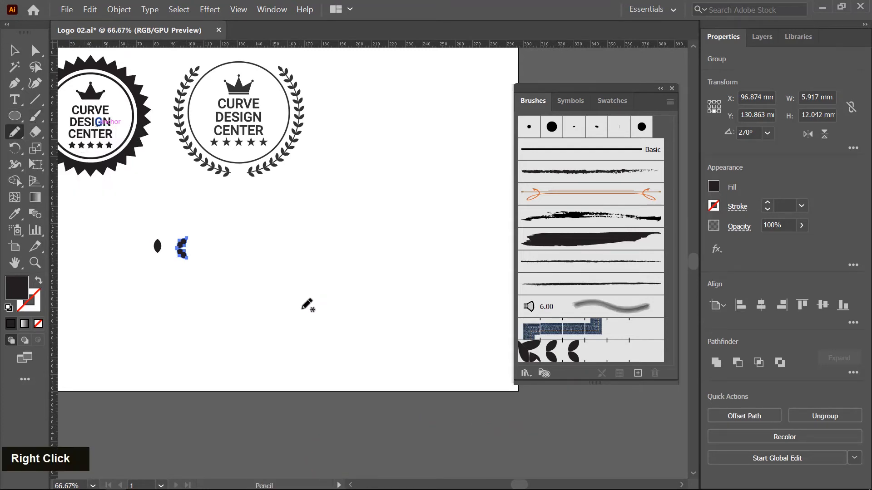
mouse_move(282, 323)
left_mouse_down()
mouse_move(278, 262)
mouse_move(345, 255)
mouse_move(380, 182)
mouse_move(450, 96)
left_mouse_up()
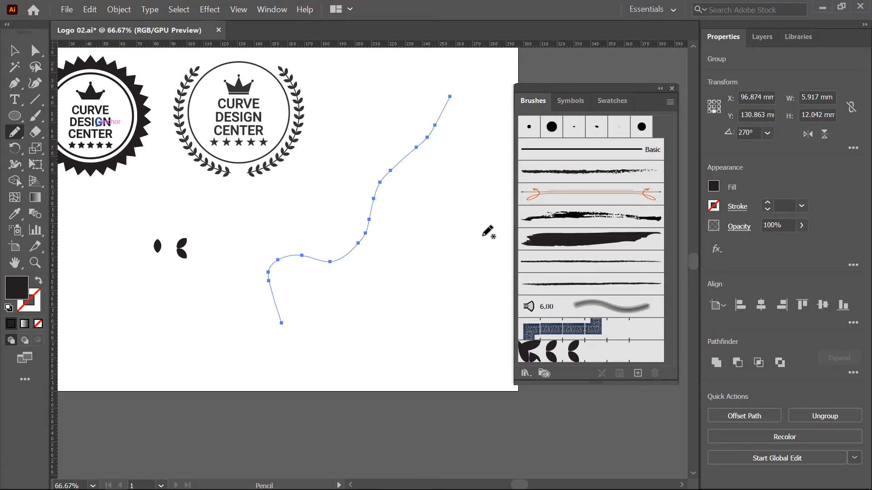
left_click(578, 357)
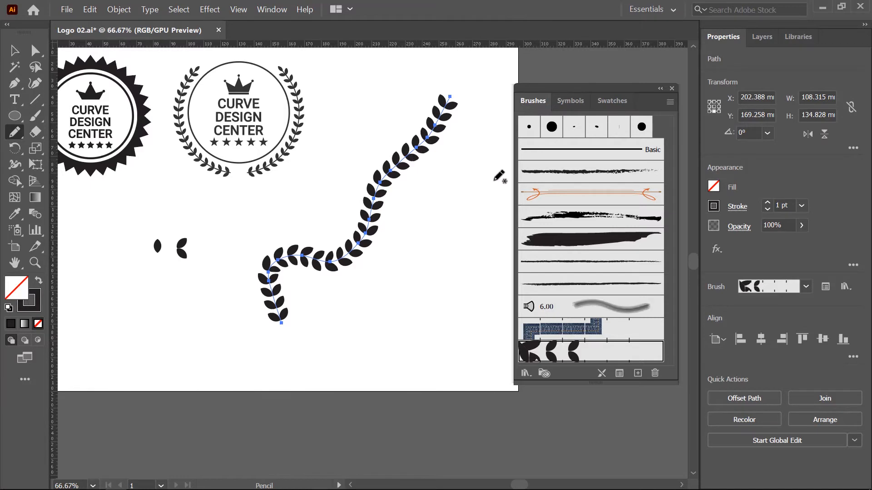
Try a stroke weight of 4 pt on the leaf-brushed curve, and set it to 0.25 pt.
left_click(804, 206)
left_click(817, 265)
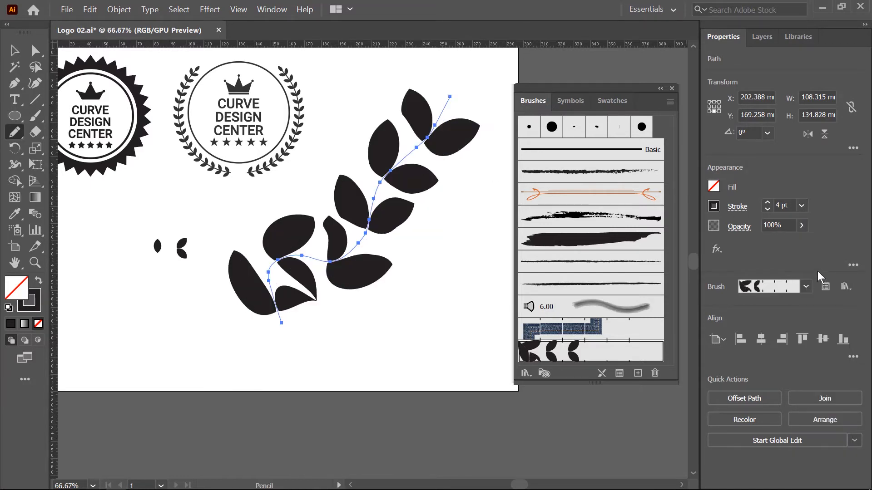
left_click(802, 206)
scroll(825, 240, "up", 3)
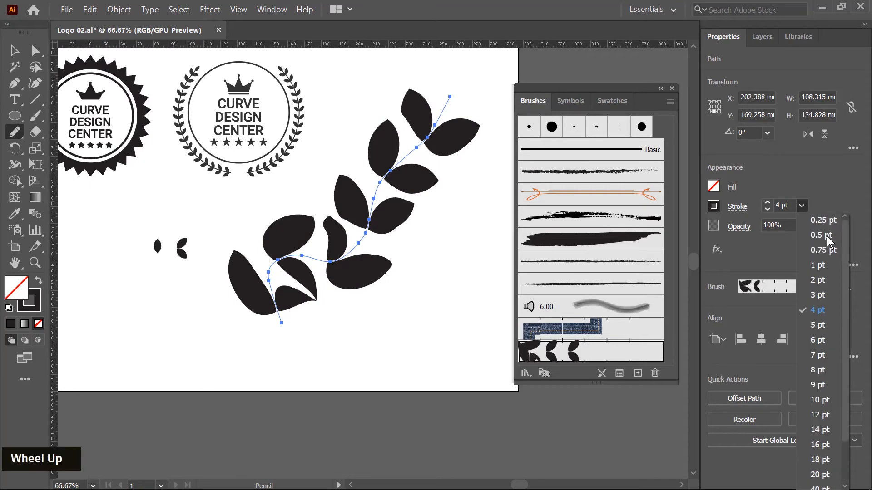
left_click(823, 223)
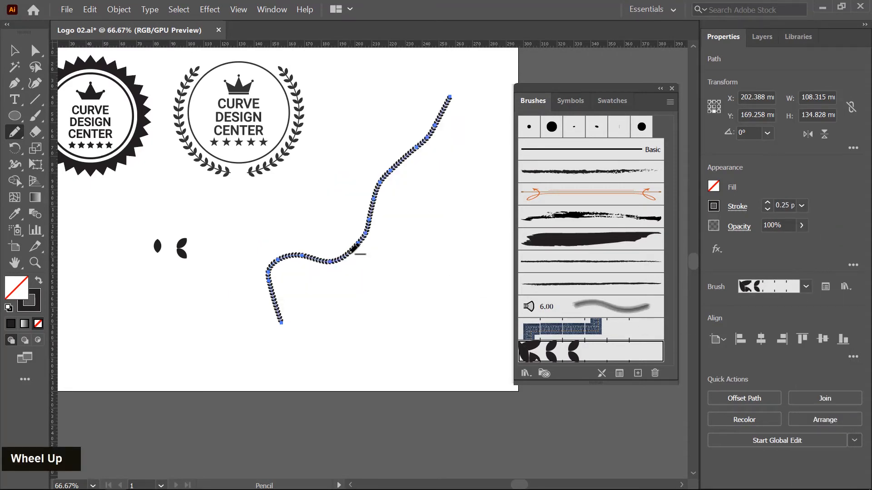
Draw a second freehand curve about 94 × 47 mm below the first with the Pencil tool and apply the leaf pattern brush to it.
scroll(358, 247, "up", 2)
scroll(358, 248, "down", 2)
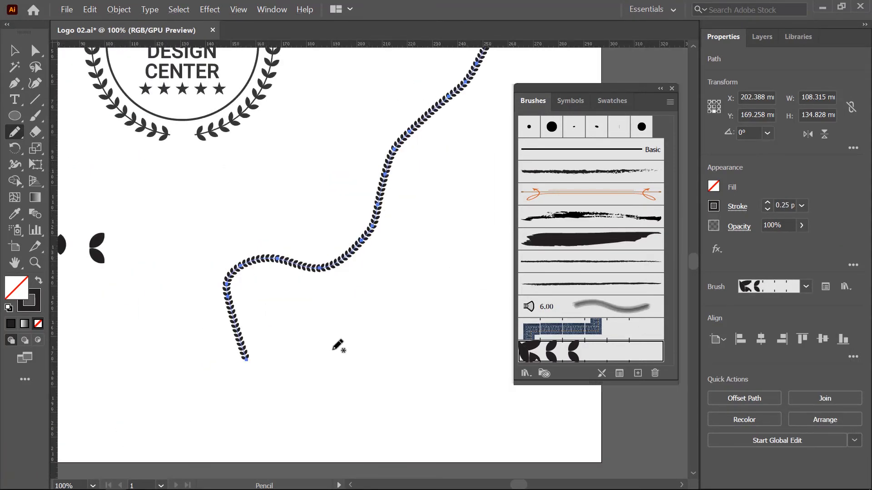
mouse_move(319, 355)
left_mouse_down()
mouse_move(356, 315)
mouse_move(406, 370)
mouse_move(491, 417)
mouse_move(555, 433)
left_mouse_up()
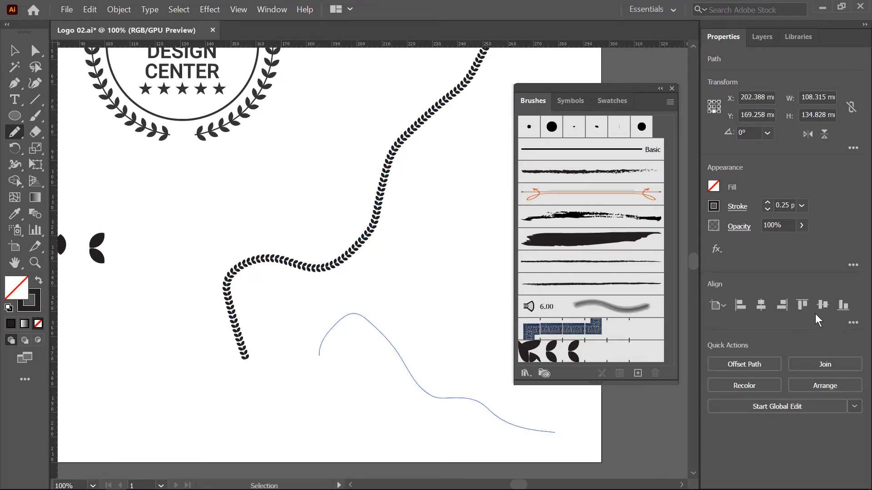
left_click(609, 354)
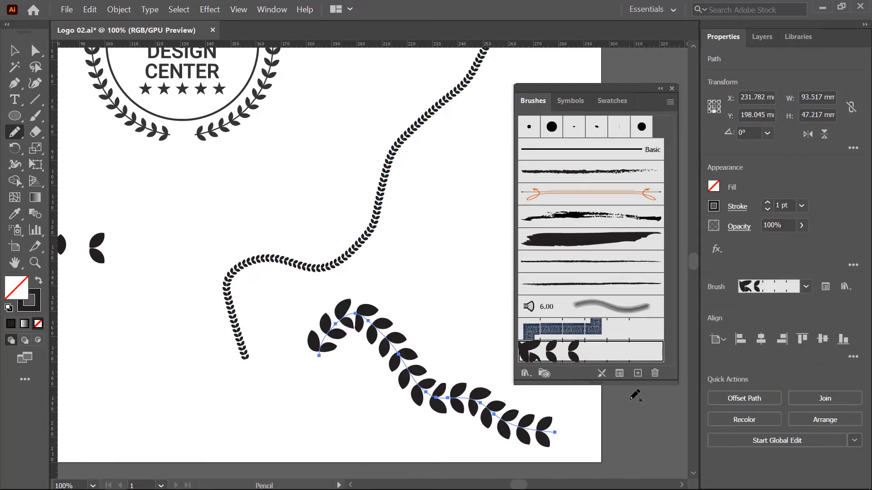
Try larger stroke weights on the second leaf curve, and set it to 0.75 pt.
left_click(790, 207)
scroll(789, 207, "down", 1)
scroll(789, 207, "up", 2)
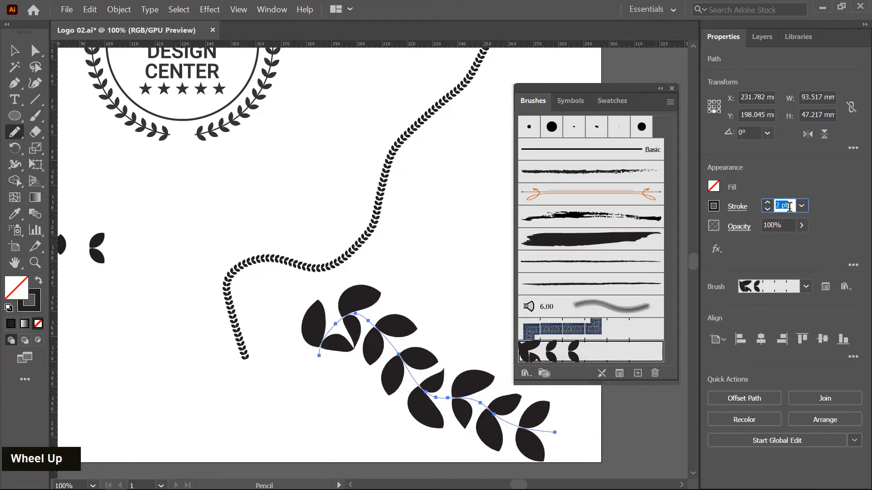
scroll(789, 206, "up", 1)
scroll(789, 206, "down", 3)
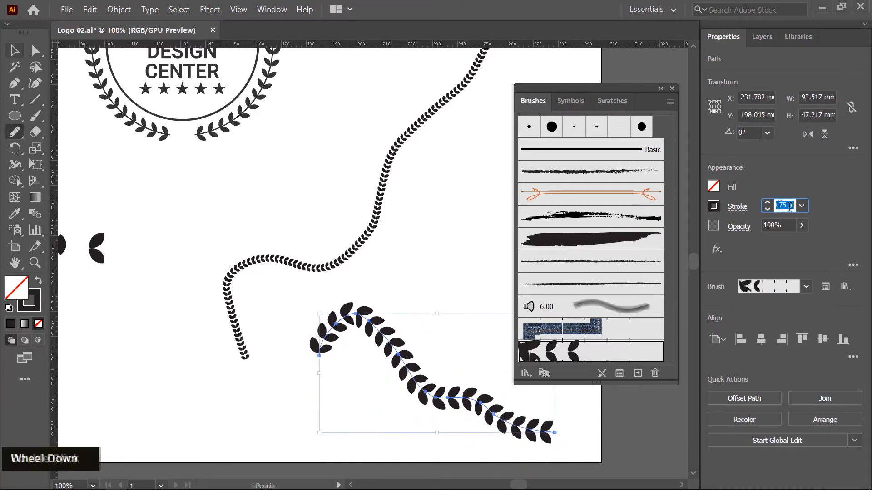
double_click(789, 206)
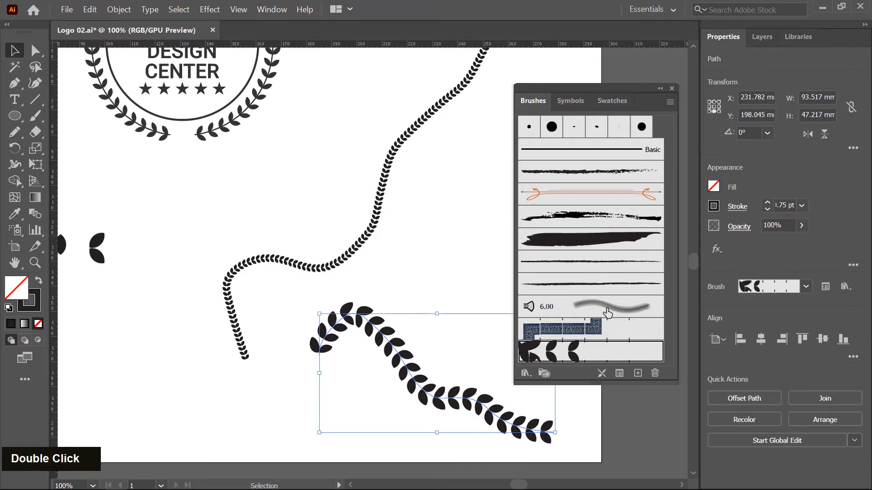
Delete both leaf-brushed test curves and fit the whole artboard in the window.
left_click(423, 268)
left_click_drag(310, 208, 420, 389)
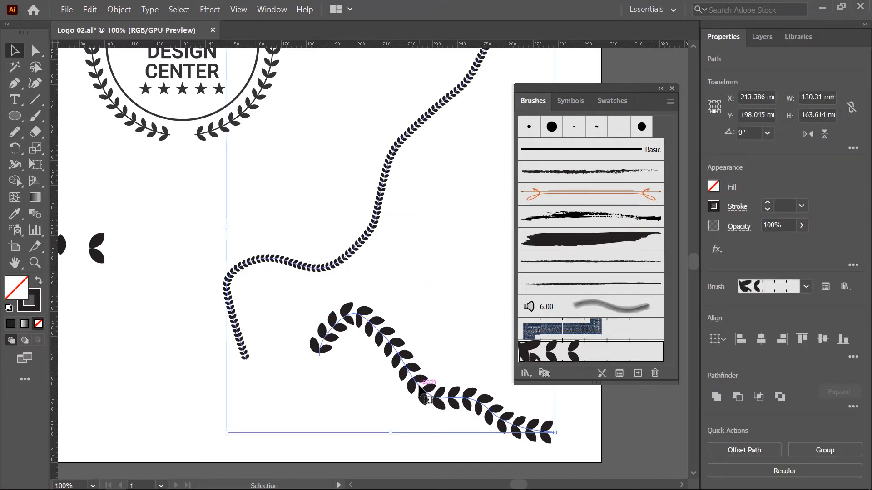
key("Delete")
key("ctrl+0")
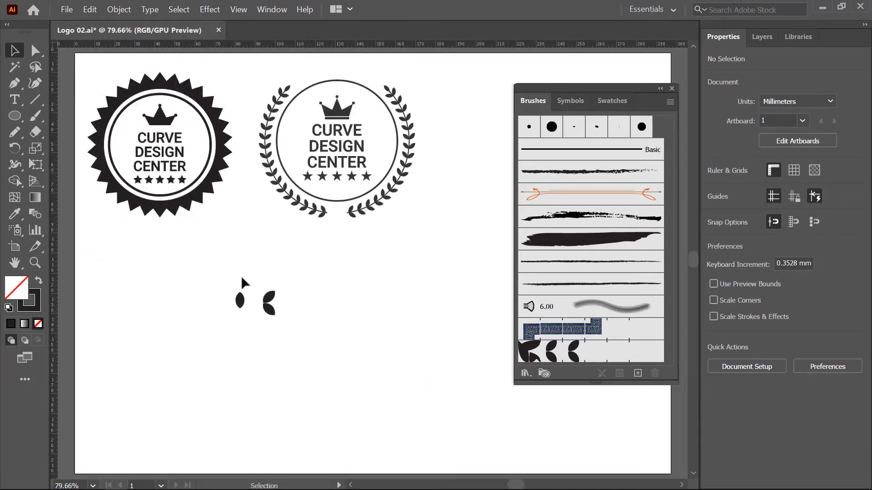
Draw a circle about 83 mm in diameter on the empty artboard area below the laurel logo.
left_click(16, 117)
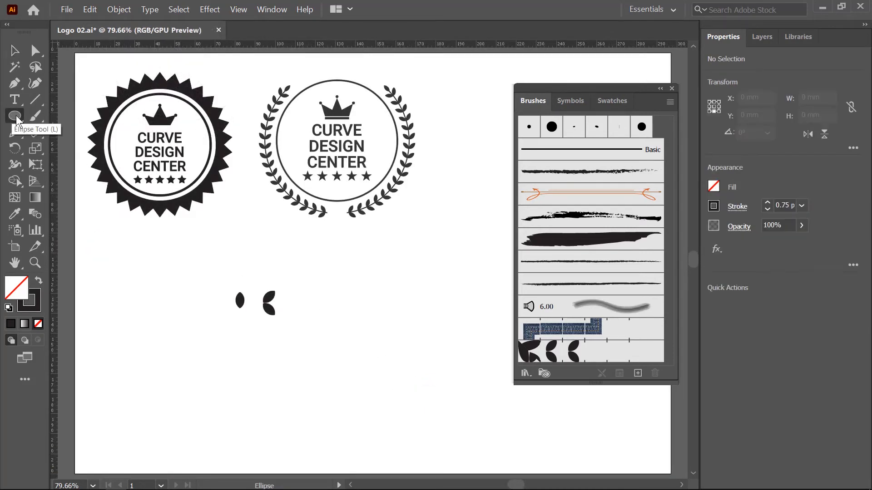
key("shift")
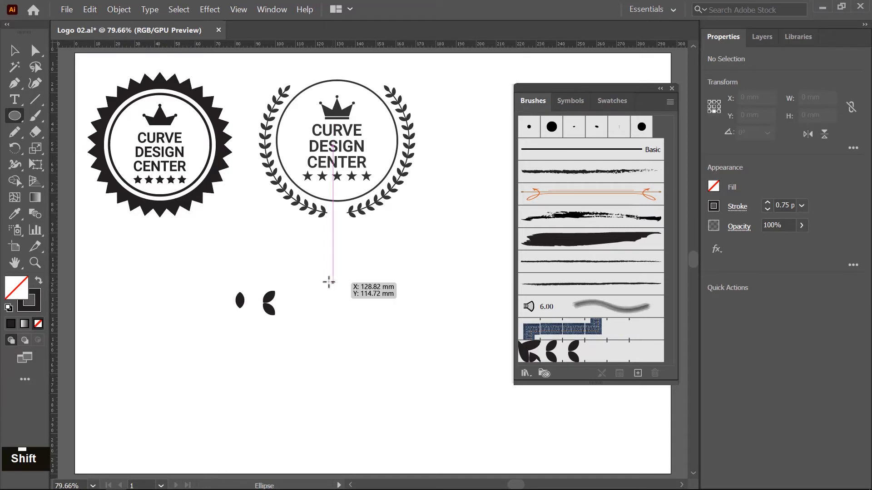
left_click_drag(329, 282, 482, 448)
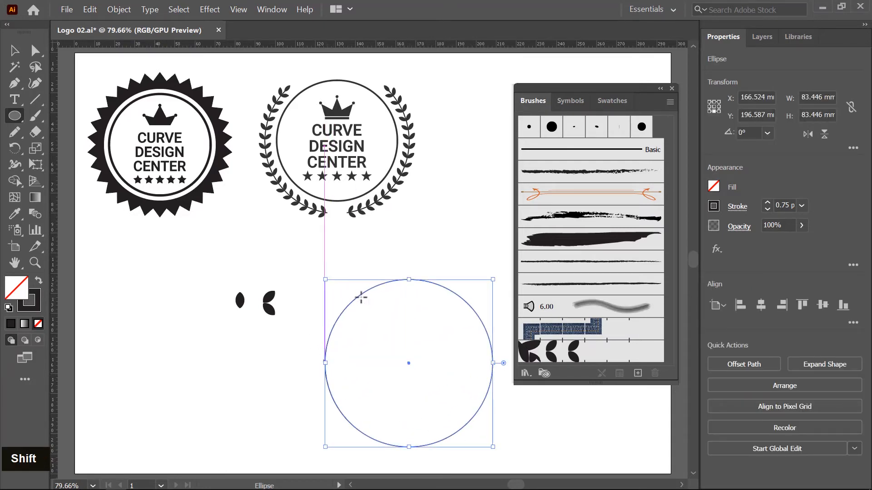
left_click(14, 52)
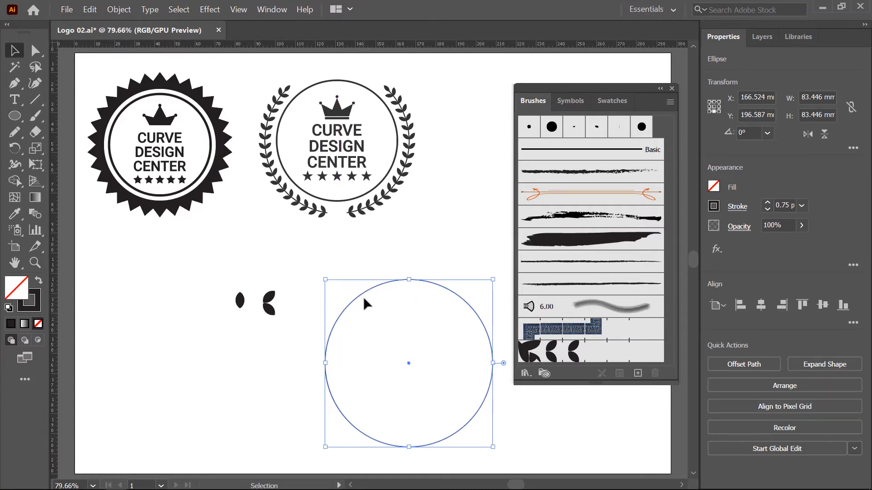
Cut the circle with the Scissors tool at its upper left and just left of its lowest point.
right_click(34, 131)
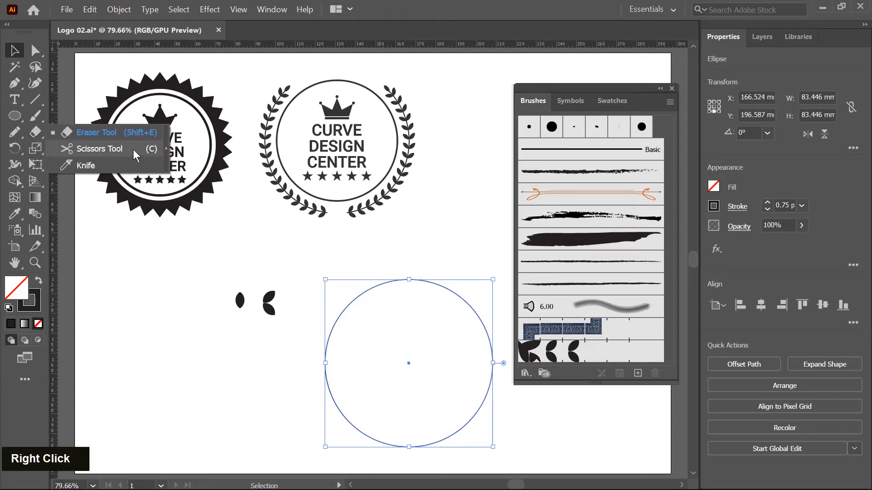
left_click(100, 149)
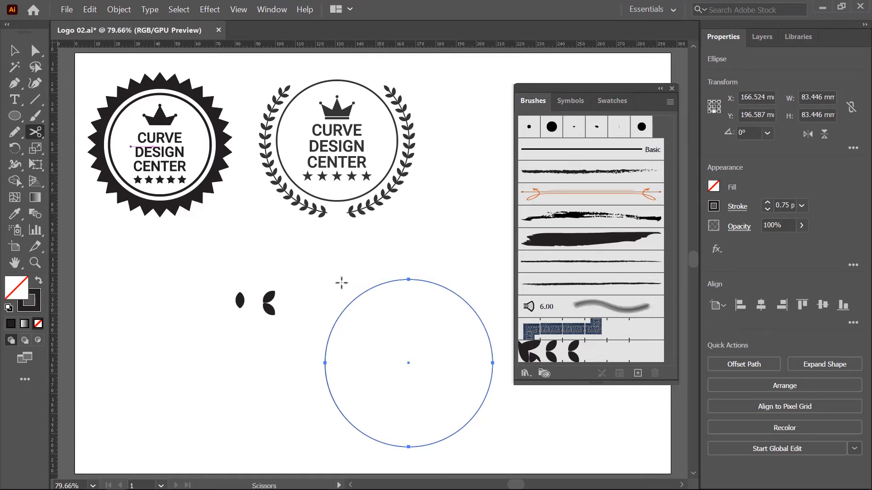
left_click(366, 291)
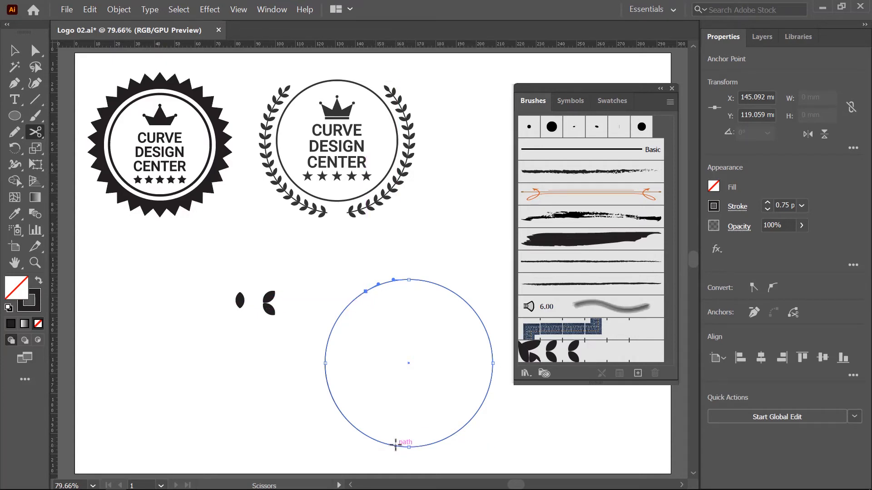
left_click(395, 445)
left_click(14, 50)
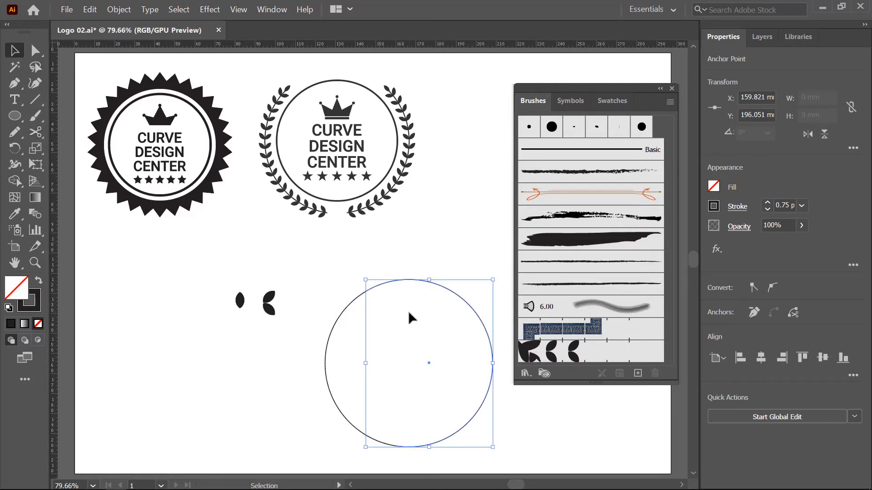
Delete the larger right-hand section of the cut circle, keeping only the left arc.
left_click(325, 361)
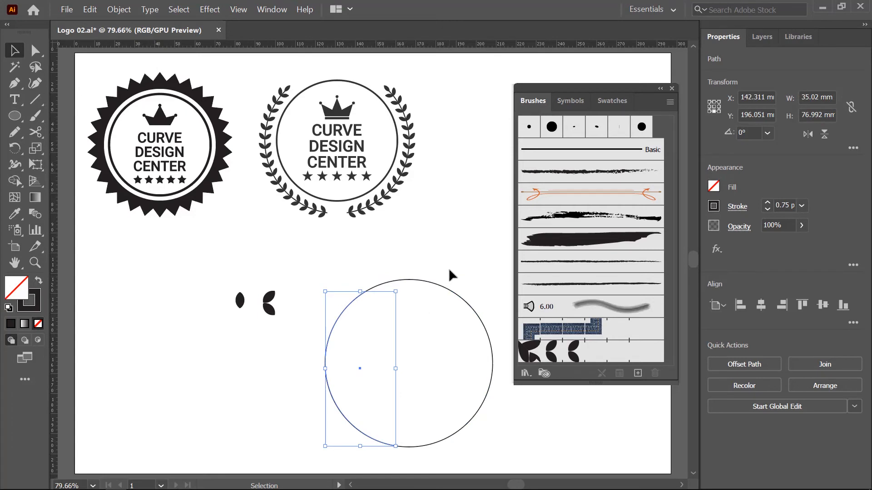
left_click(432, 367)
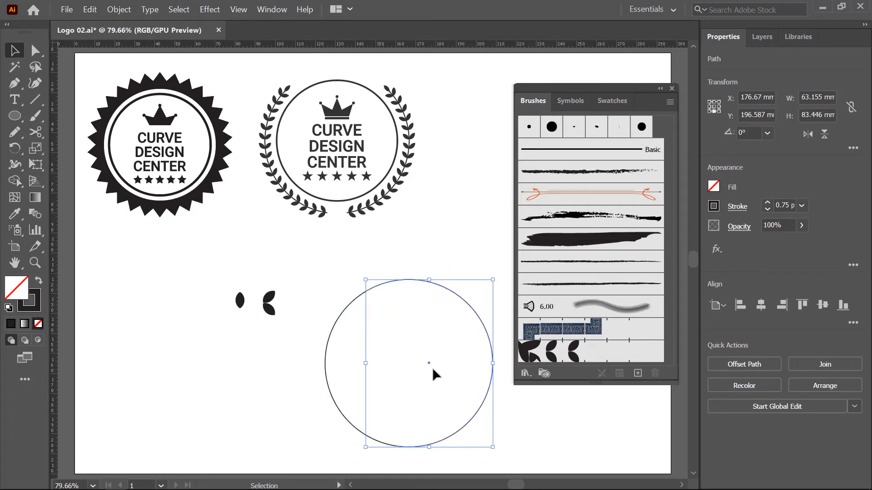
key("Delete")
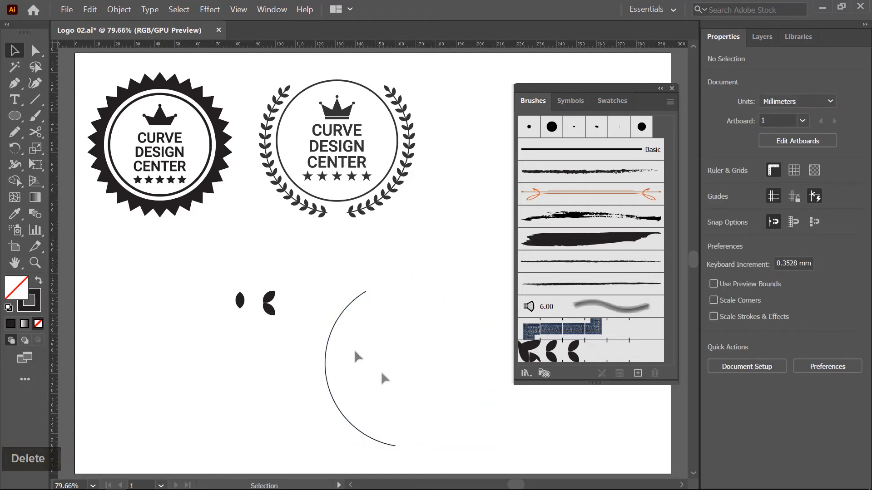
Copy the left arc and paste the copy in place over the original.
left_click(326, 385)
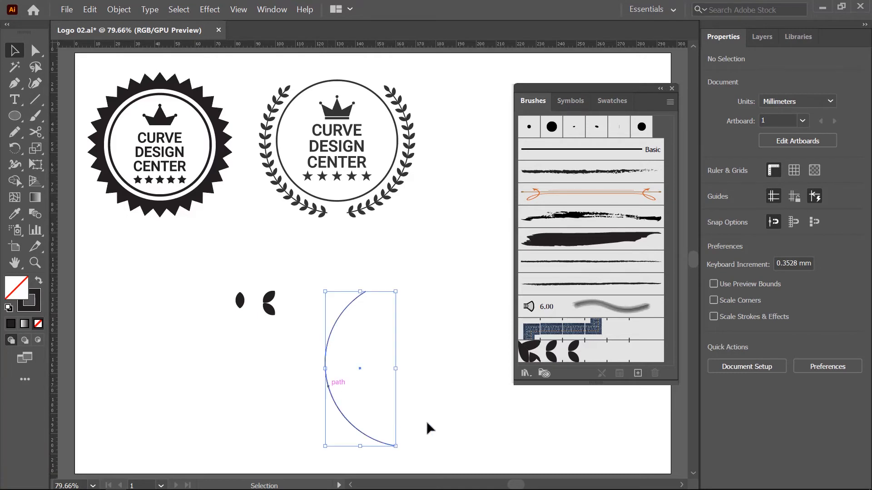
key("a")
key("ctrl+c")
key("v")
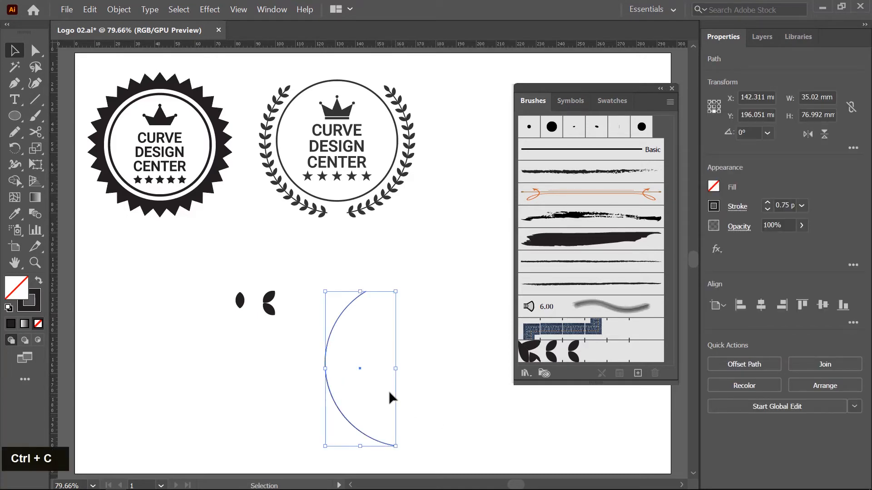
left_click(90, 9)
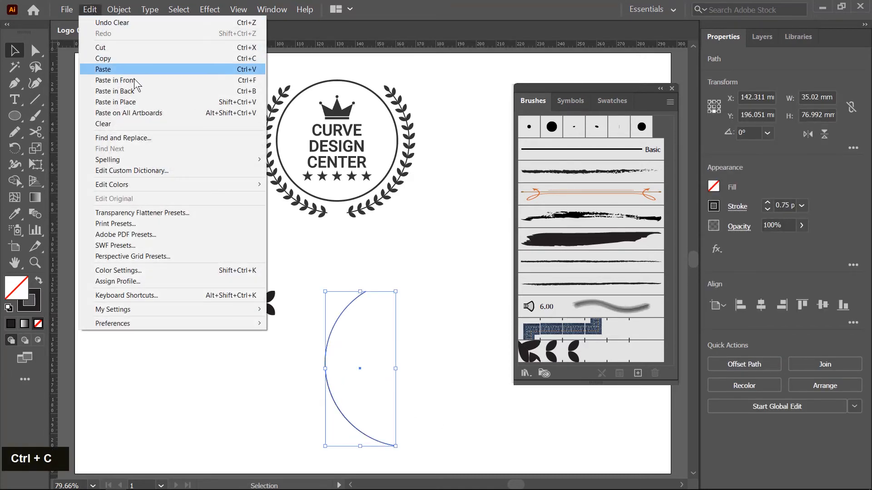
left_click(156, 102)
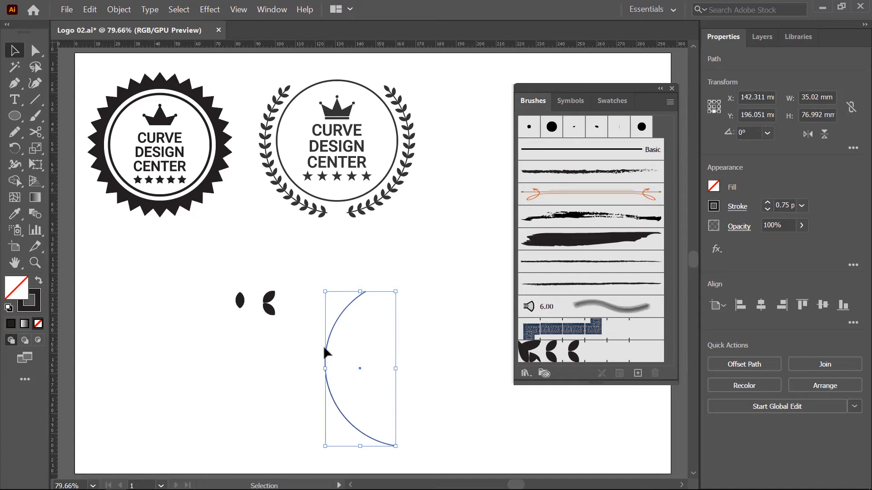
Apply the leaf pattern brush to the pasted arc and set its stroke weight to 0.75 pt.
left_click(573, 354)
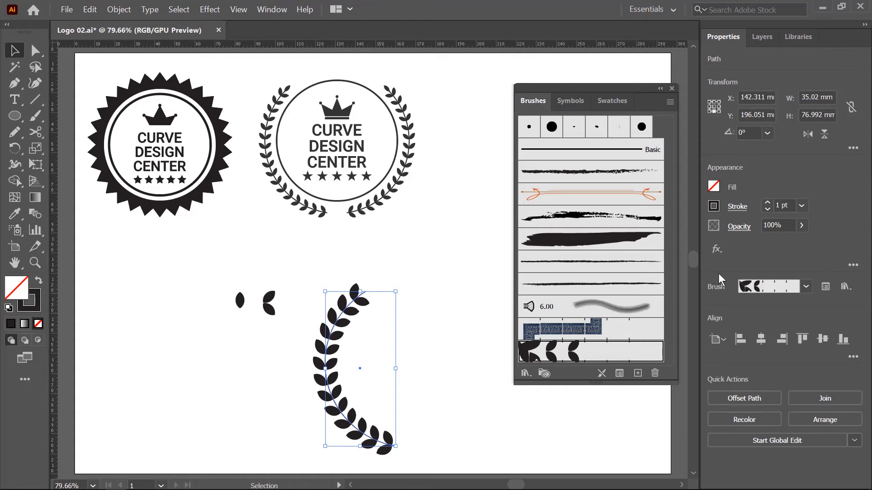
left_click(790, 206)
scroll(790, 206, "down", 1)
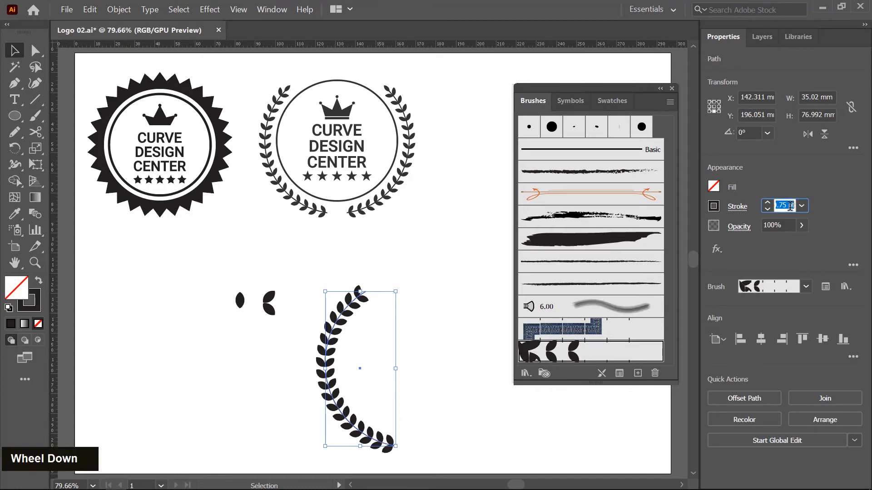
left_click(206, 312)
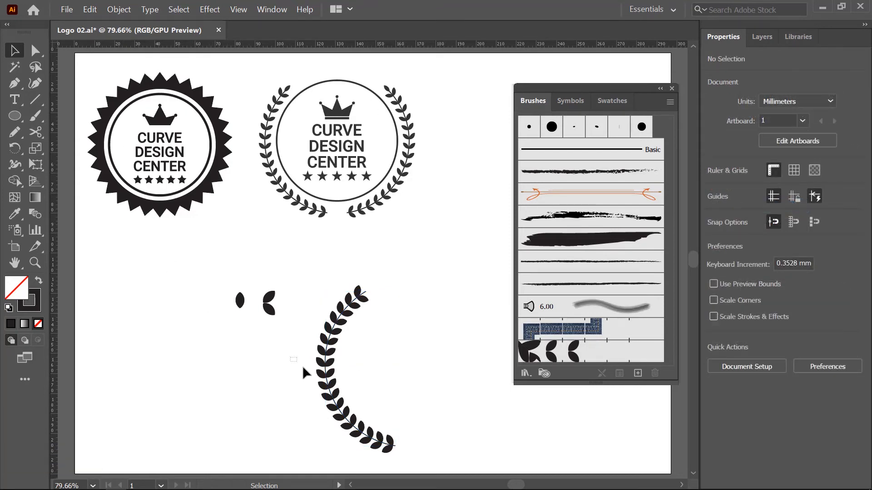
Duplicate the leafy arc with its stem line, flip the copy horizontally and place it about 49 mm to the right of the original.
left_click_drag(302, 366, 337, 398)
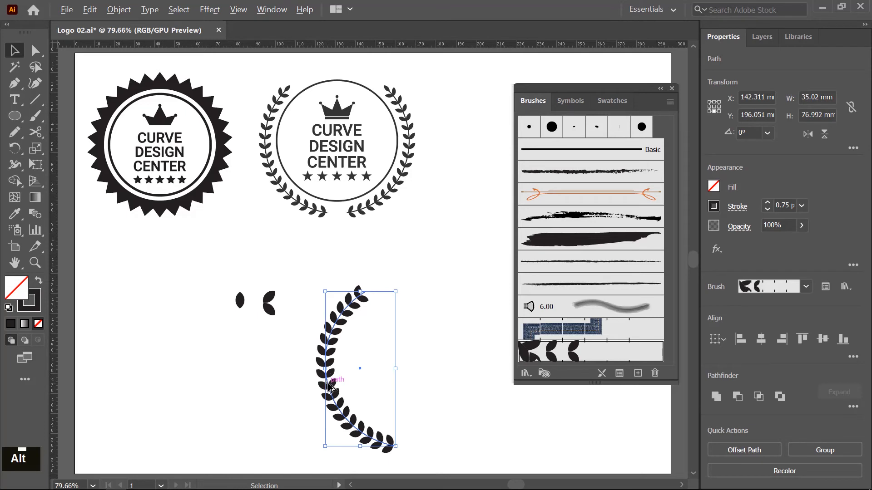
left_click_drag(323, 383, 481, 431)
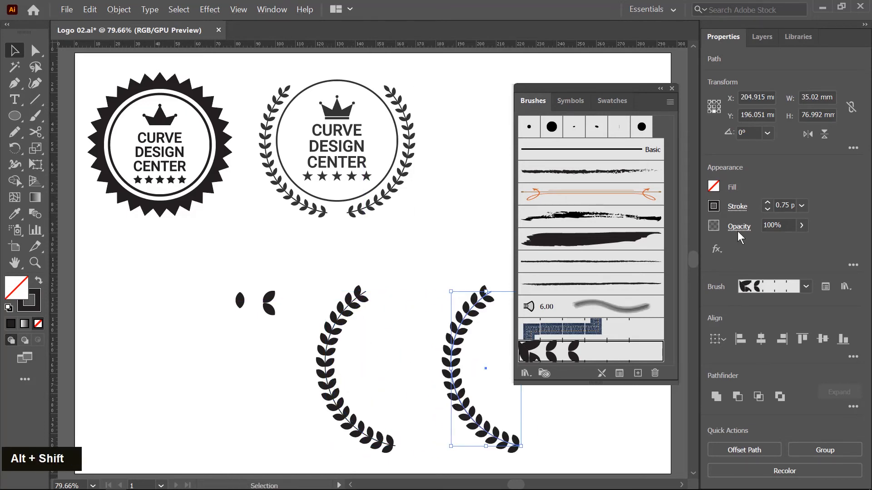
left_click(811, 134)
left_click_drag(488, 443, 454, 438)
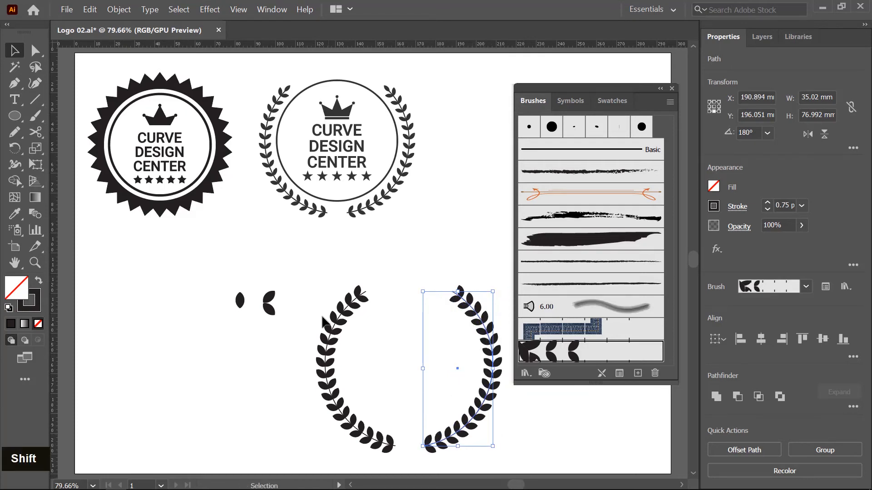
Group the left and right laurel branches together with their stem lines.
left_click_drag(317, 282, 502, 383)
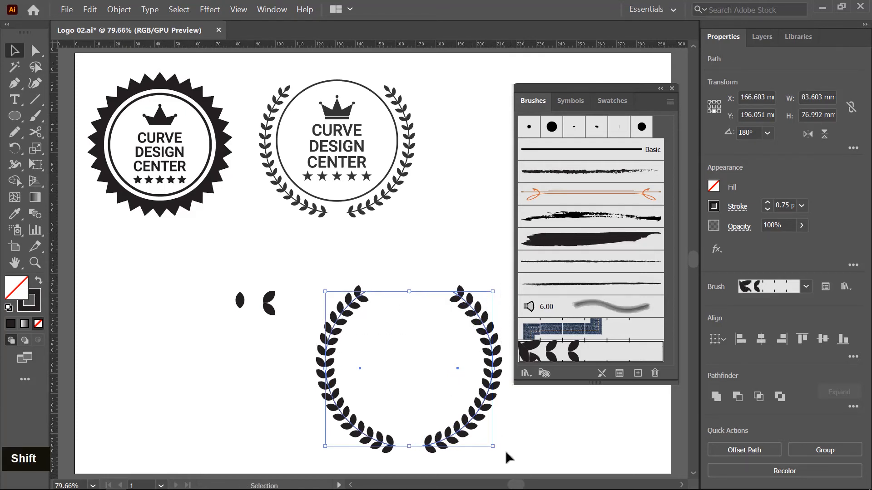
right_click(483, 322)
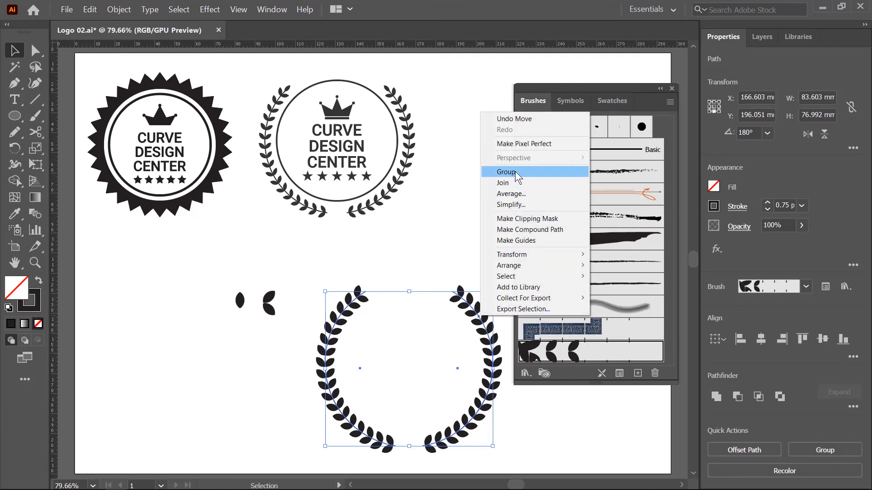
left_click(514, 170)
left_click(422, 220)
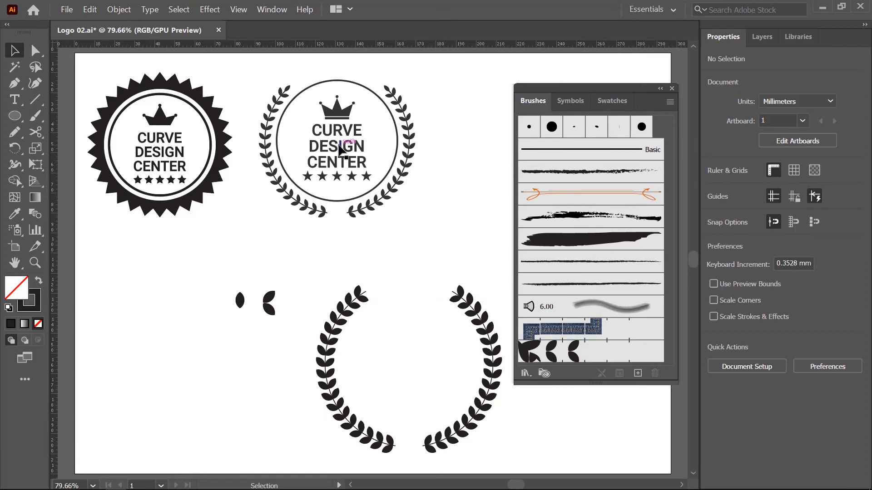
Ungroup the upper laurel logo so its circle and contents can be selected apart from the branches.
left_click(342, 144)
right_click(340, 144)
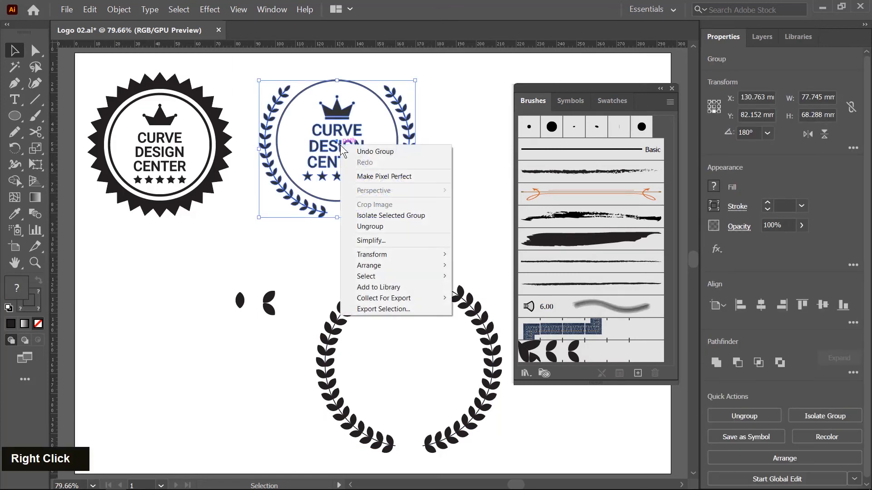
left_click(381, 226)
left_click(363, 84)
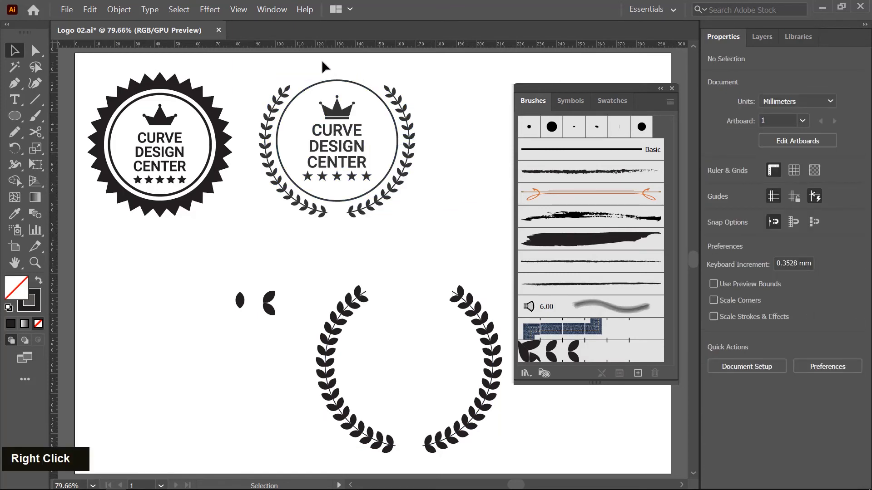
Duplicate the logo's circle, crown, text and stars without the laurel branches and place the copy to the right.
left_click_drag(322, 62, 348, 211)
left_click_drag(342, 149, 497, 150)
key("space")
left_click_drag(459, 230, 279, 261)
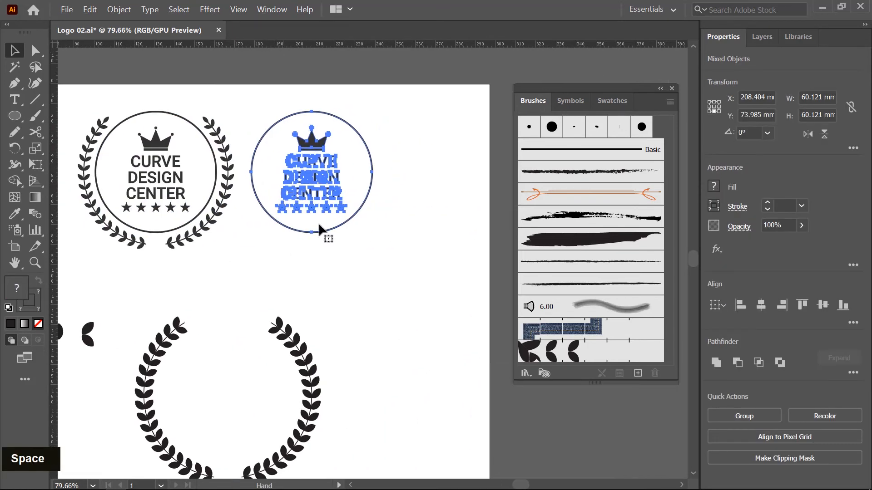
Group the copied circle, crown, text and stars and move the group into the centre of the large laurel wreath.
right_click(314, 181)
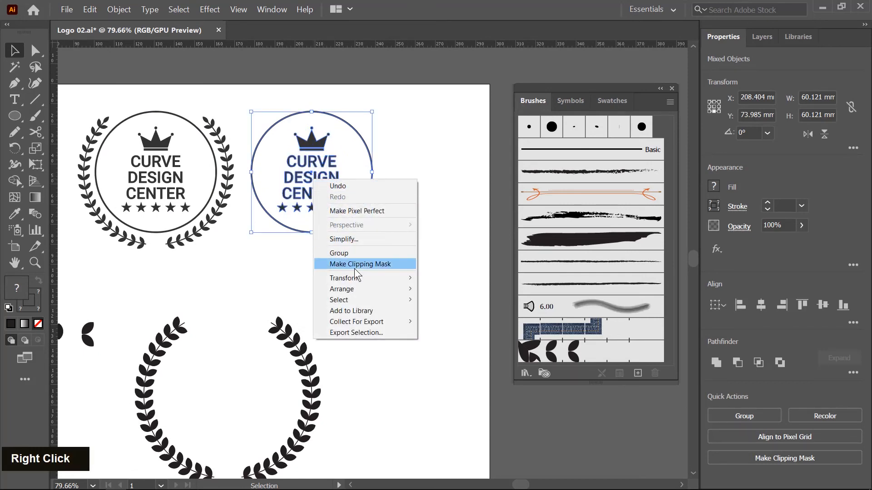
left_click(354, 253)
scroll(484, 245, "up", 1)
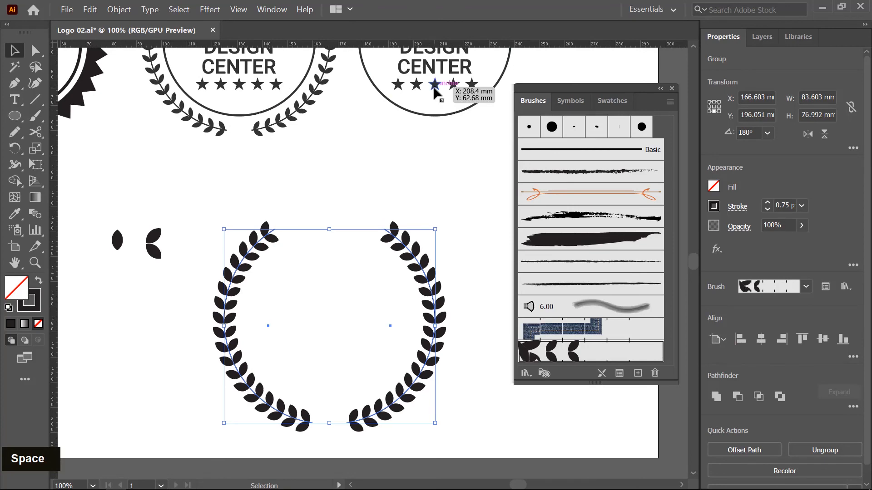
left_click_drag(434, 90, 328, 367)
Scale the laurel wreath down proportionally from its centre to about 73.2 × 67.4 mm around the circular logo.
key("ctrl+equal")
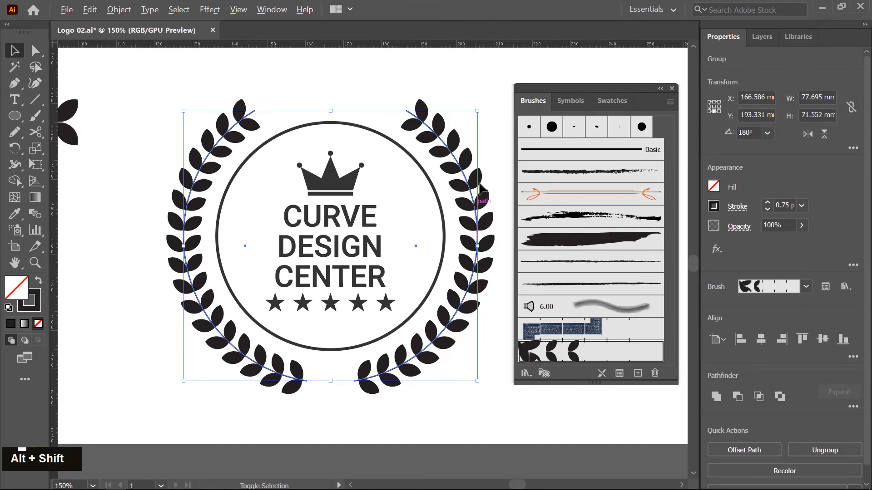
left_click_drag(480, 113, 469, 118)
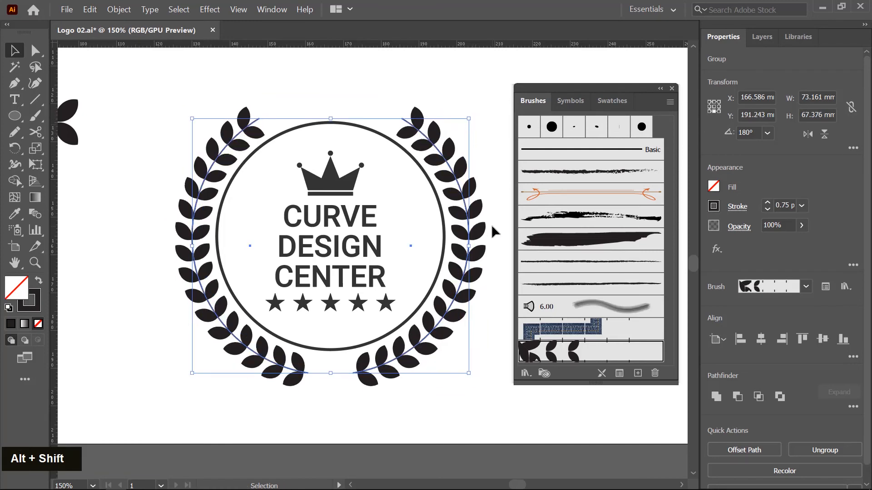
left_click(466, 121, "alt+shift")
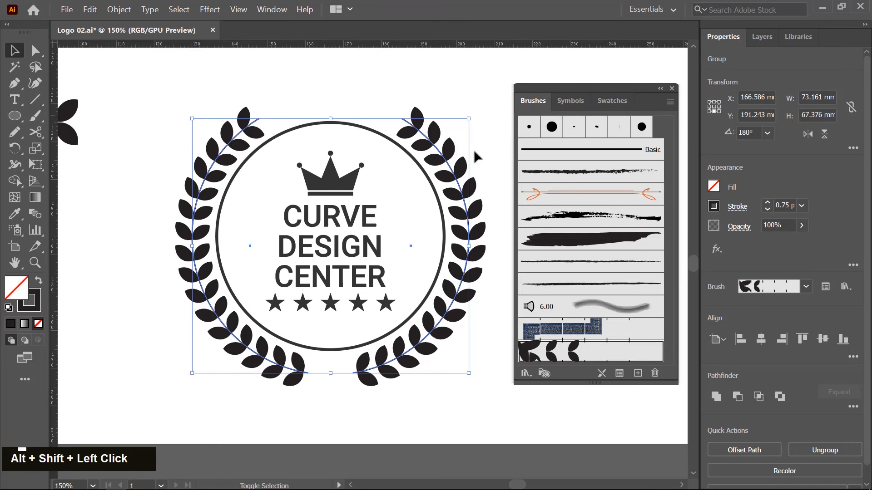
left_click(496, 339)
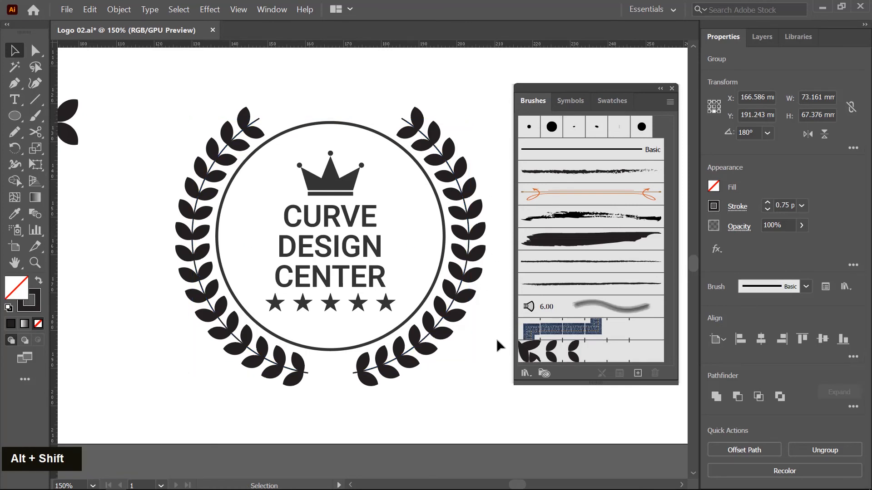
Duplicate the single leaf and place the copy near the upper tip of the wreath's left branch.
left_click_drag(419, 147, 447, 240)
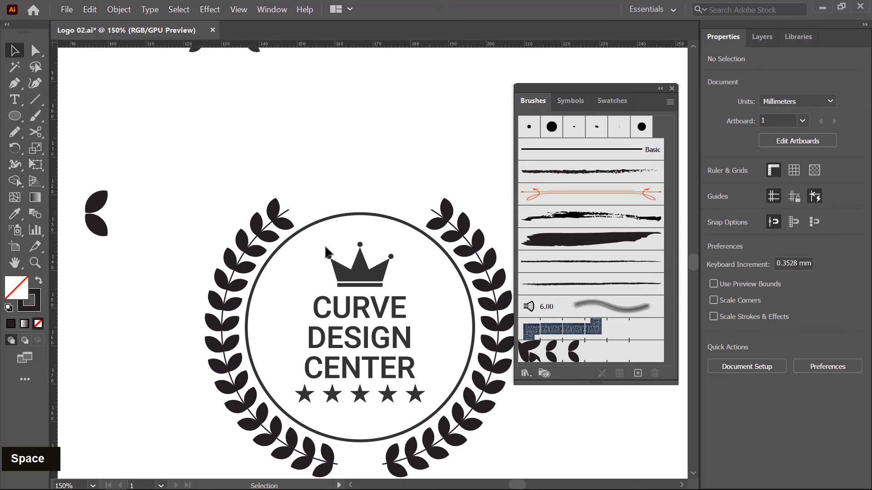
scroll(325, 245, "up", 3)
scroll(282, 262, "down", 2, "alt")
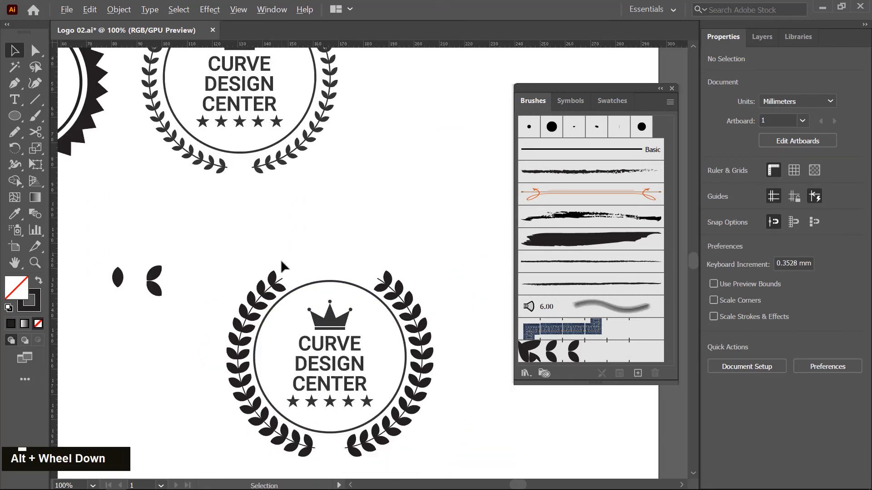
left_click(117, 282)
left_click_drag(117, 281, 292, 278)
Rotate the leaf copy to about 300.9°, scale it to about 5.8 × 4.3 mm and seat it on the left stem's tip.
scroll(292, 273, "up", 6, "alt")
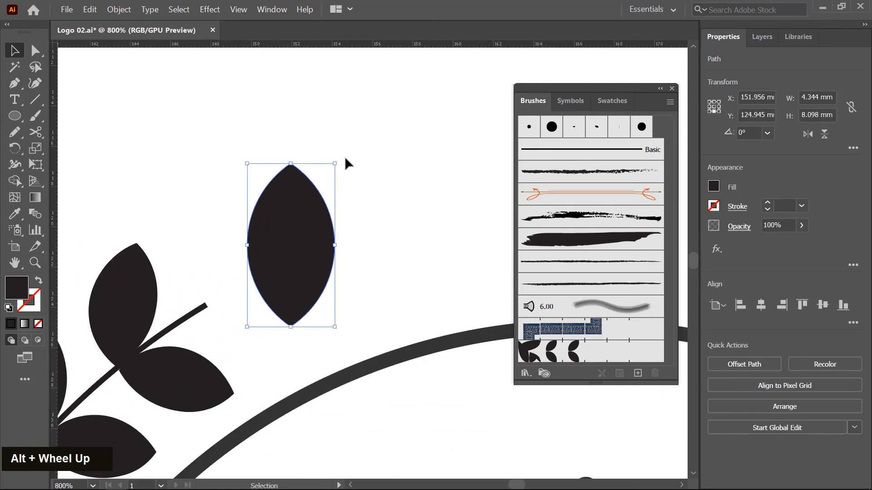
left_click_drag(340, 158, 397, 242)
left_click_drag(279, 272, 247, 302)
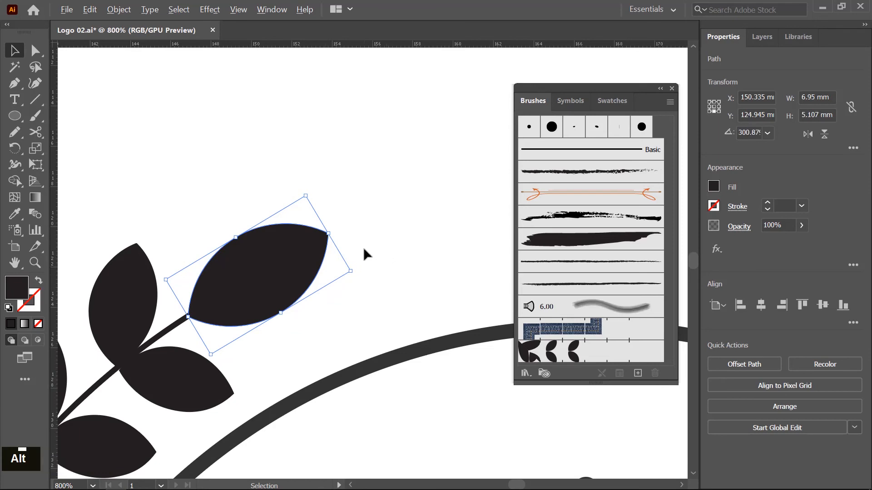
left_click_drag(351, 273, 335, 272)
left_click_drag(255, 277, 245, 282)
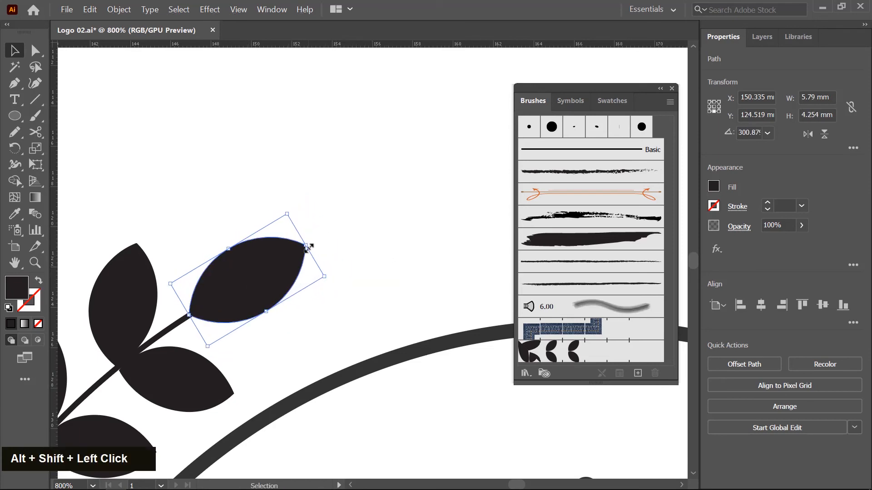
Duplicate the tip leaf, flip the copy horizontally and place it on the upper tip of the right branch.
scroll(265, 255, "down", 5)
scroll(146, 226, "up", 3)
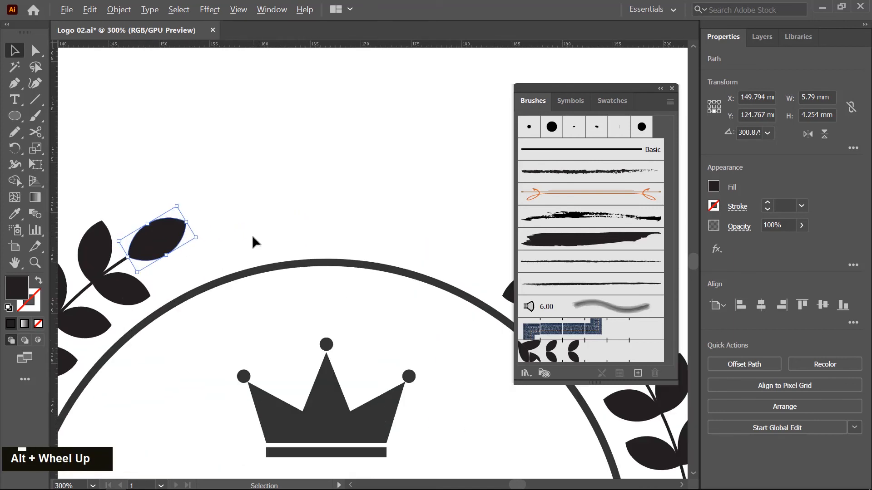
left_click_drag(161, 232, 385, 232)
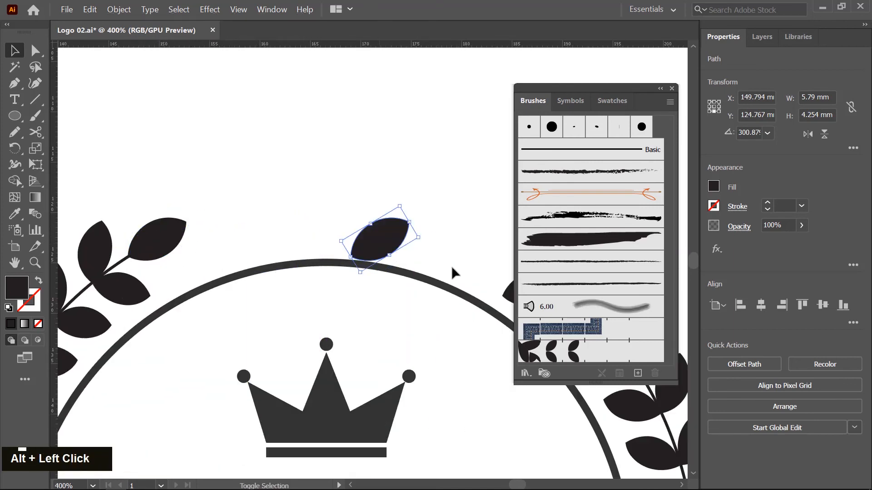
left_click(808, 134)
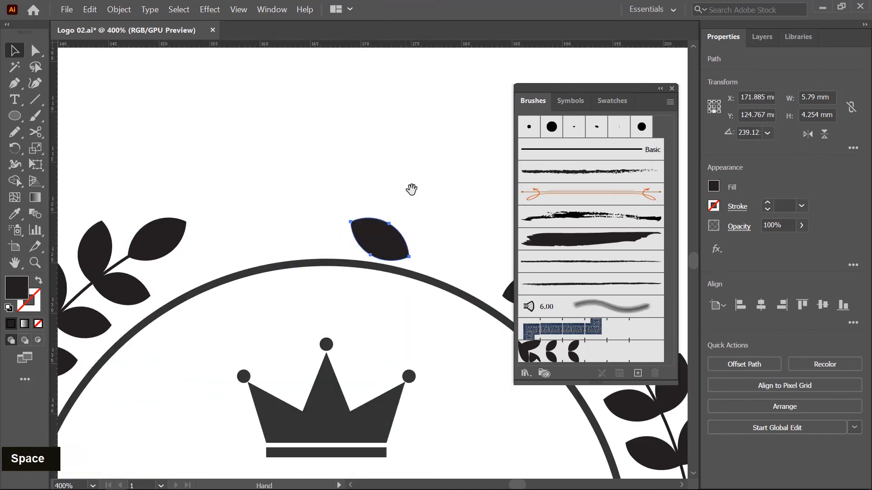
left_click_drag(411, 189, 265, 196)
left_click_drag(263, 226, 361, 219)
left_click(364, 160)
scroll(364, 159, "down", 5)
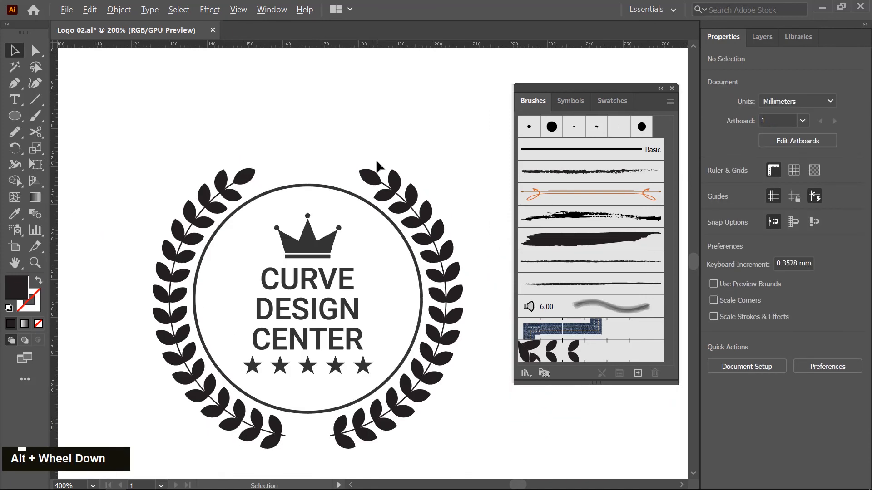
scroll(433, 358, "down", 1)
left_click_drag(452, 189, 427, 259)
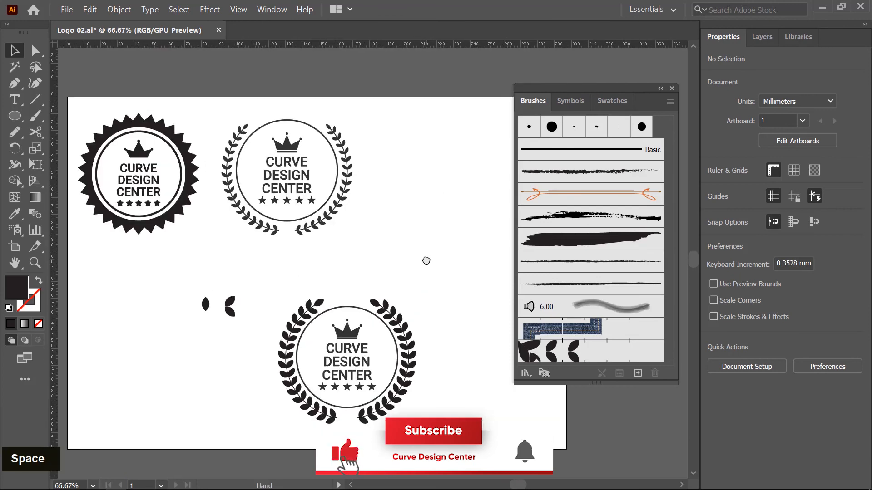
scroll(457, 315, "up", 1)
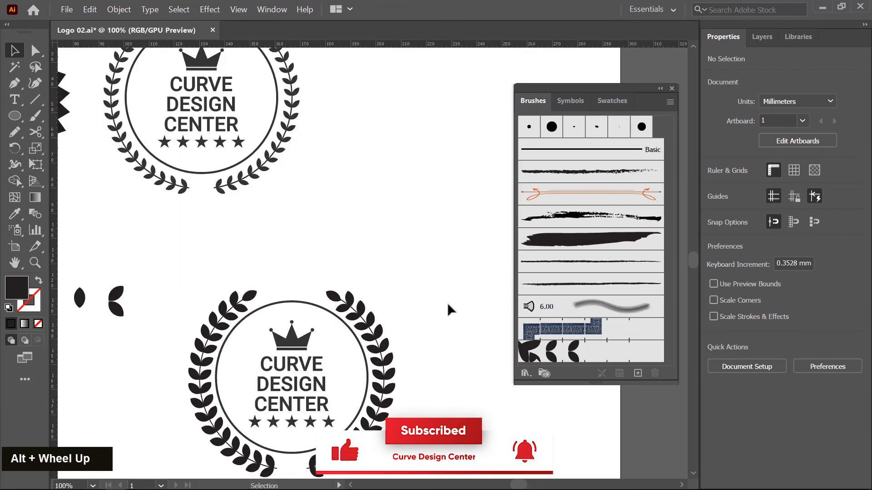
left_click_drag(448, 308, 450, 254)
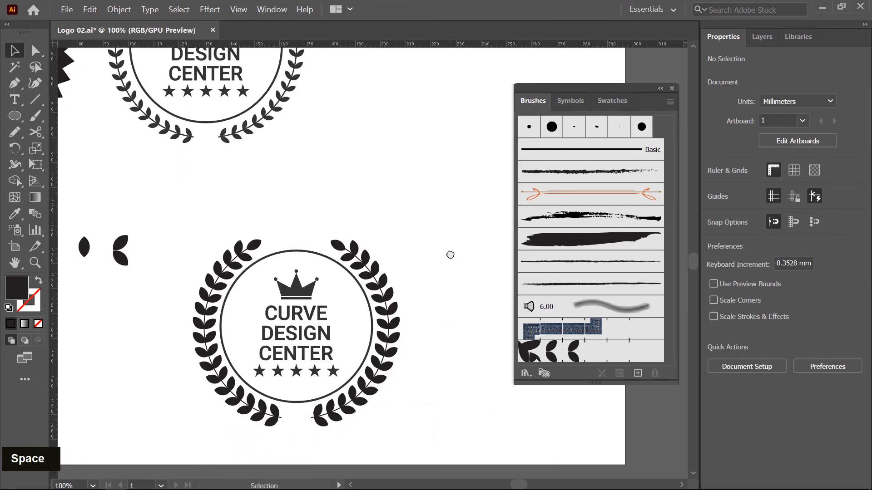